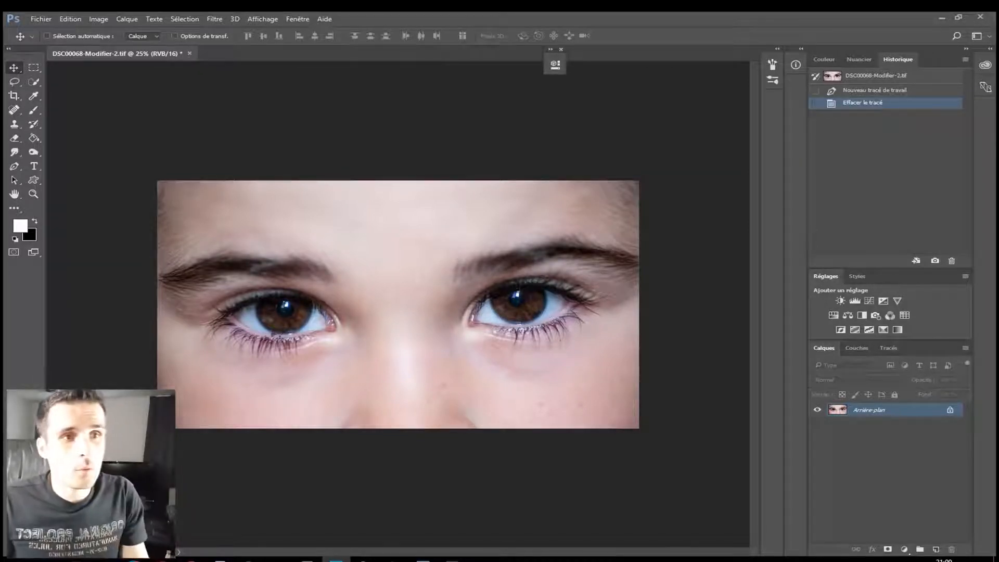
pyautogui.hotkey('ctrl', '+')
pyautogui.hotkey('ctrl', '+')
pyautogui.hotkey('ctrl', '+')
pyautogui.moveTo(182, 347); pyautogui.dragTo(305, 341)
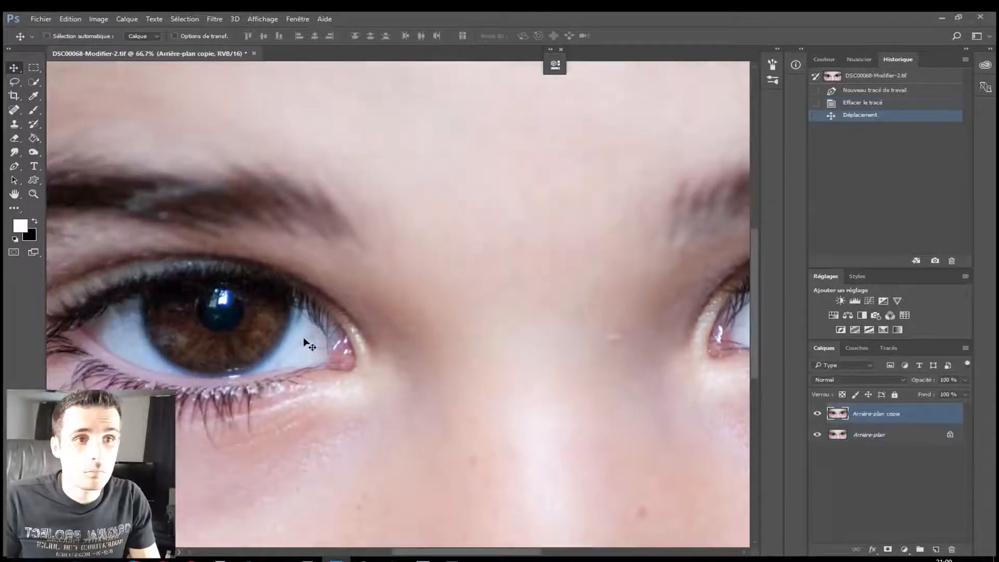
pyautogui.moveTo(597, 408); pyautogui.dragTo(263, 372)
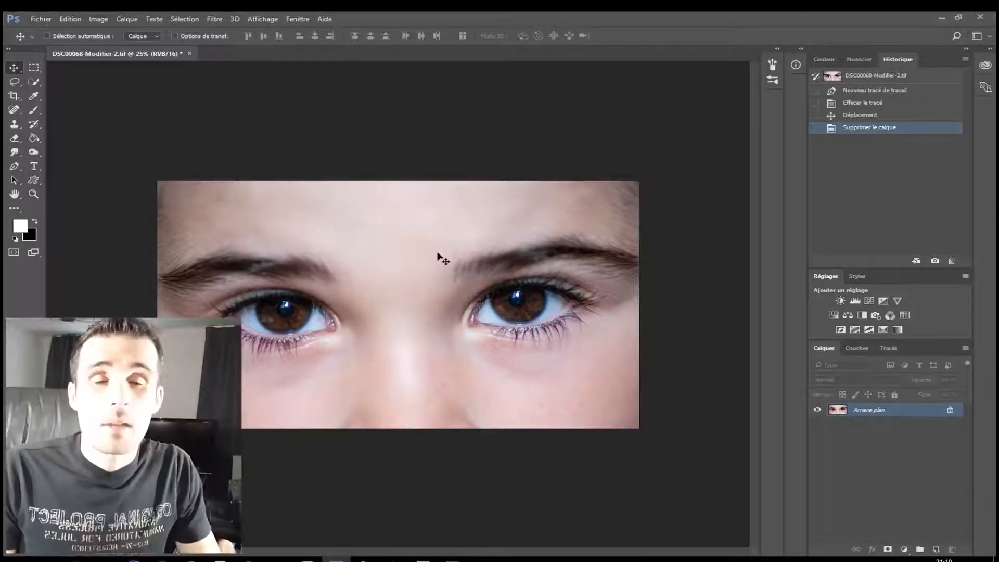
# Step: Enter Quick Mask mode over the eye at the image's left, with a black Brush at 100% opacity
pyautogui.hotkey('ctrl', '+')
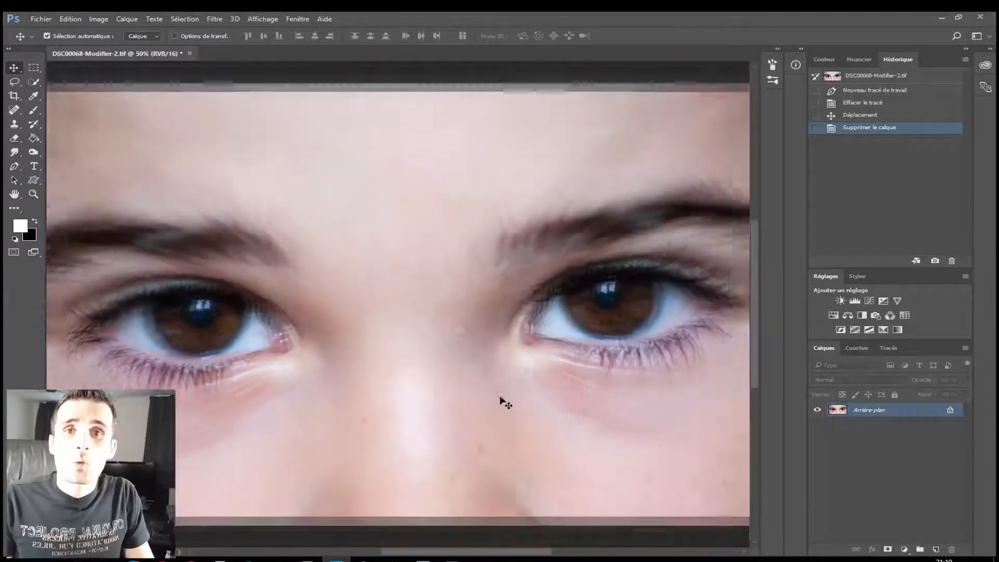
pyautogui.hotkey('ctrl', '+')
pyautogui.hotkey('ctrl', '+')
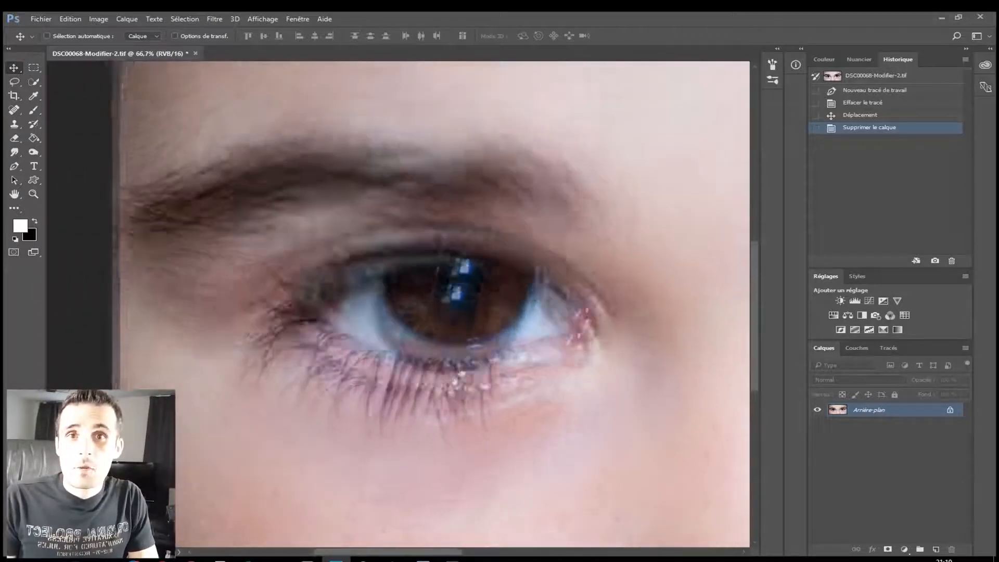
pyautogui.moveTo(449, 403); pyautogui.dragTo(276, 308)
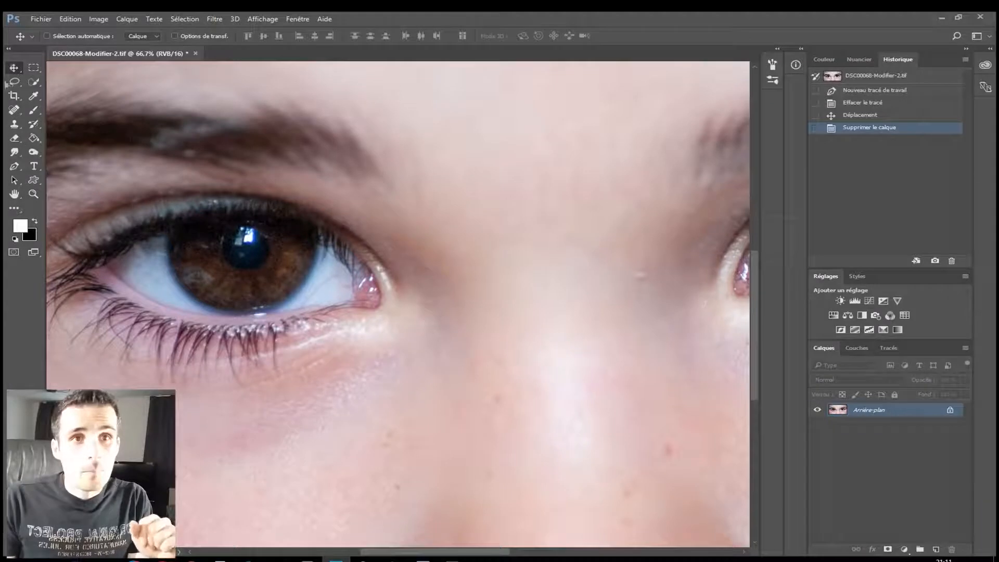
pyautogui.click(15, 167)
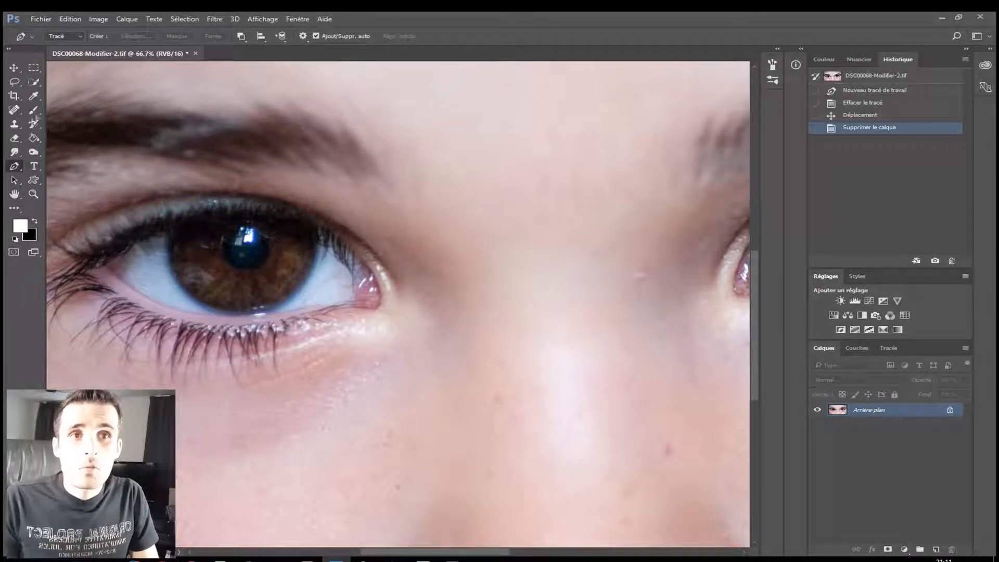
pyautogui.click(35, 110)
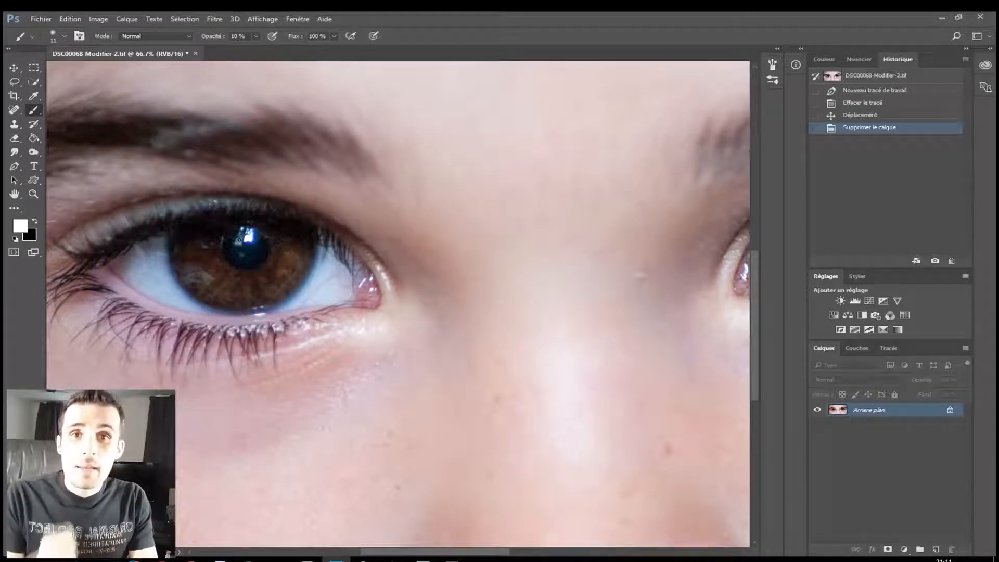
pyautogui.press('x')
pyautogui.click(14, 252)
pyautogui.moveTo(269, 268)
pyautogui.mouseDown()
pyautogui.moveTo(290, 273)
pyautogui.moveTo(280, 282)
pyautogui.mouseUp()
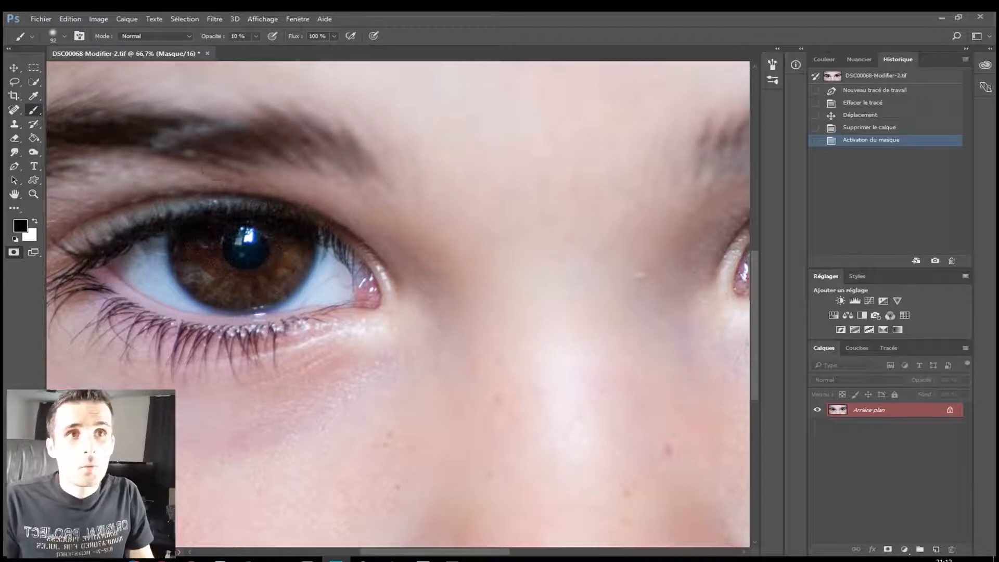
pyautogui.press('0')
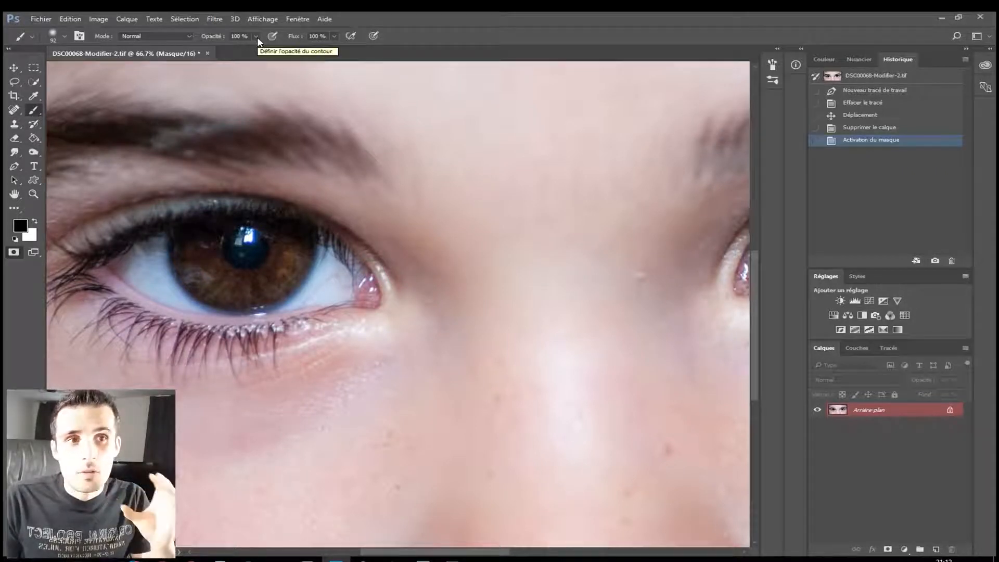
# Step: Set the brush tip to a diameter of 64 px with 100% hardness
pyautogui.click(213, 36)
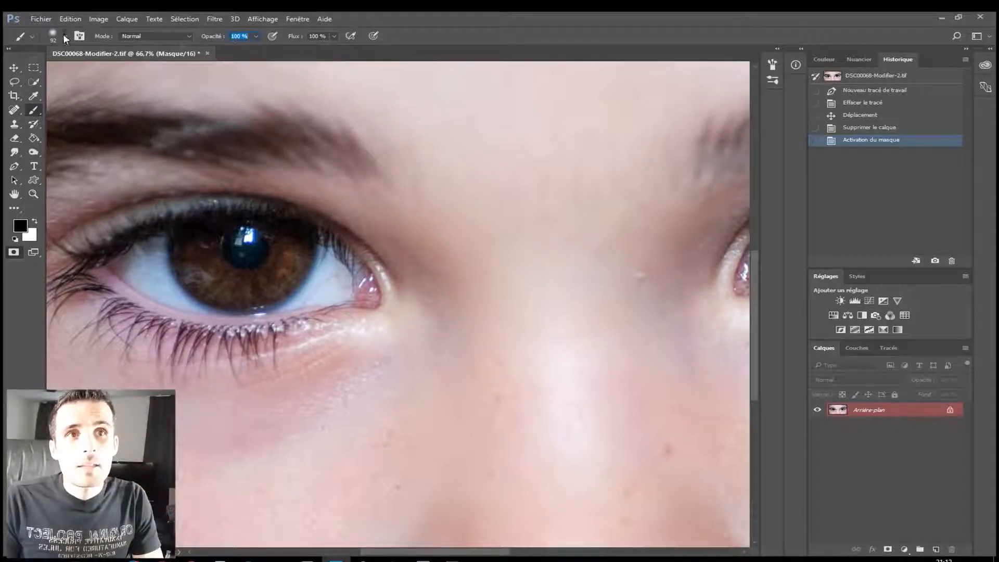
pyautogui.click(64, 35)
pyautogui.press('Return')
pyautogui.scroll(3, 350, 272)
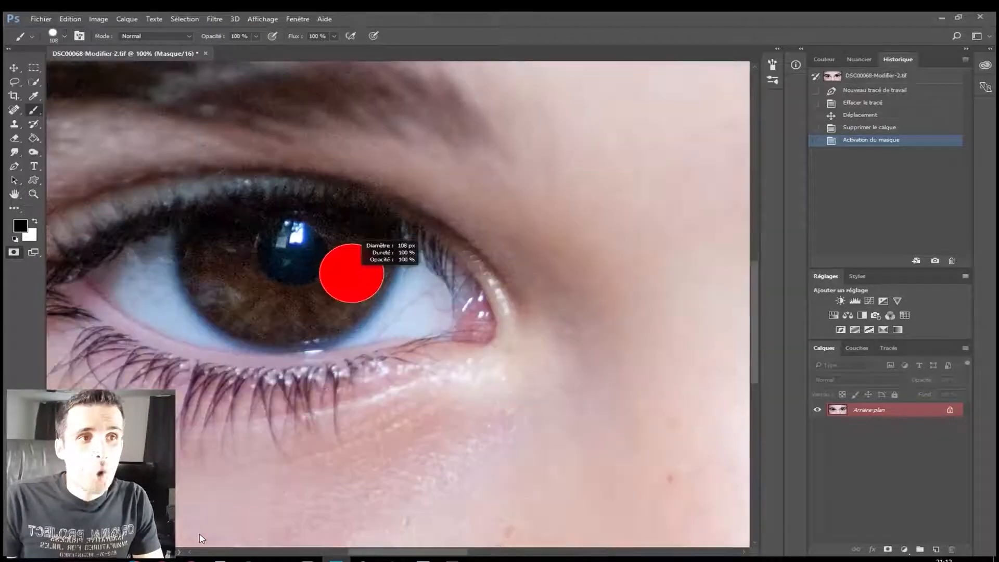
pyautogui.moveTo(334, 318)
pyautogui.mouseDown()
pyautogui.moveTo(361, 327)
pyautogui.moveTo(325, 335)
pyautogui.mouseUp()
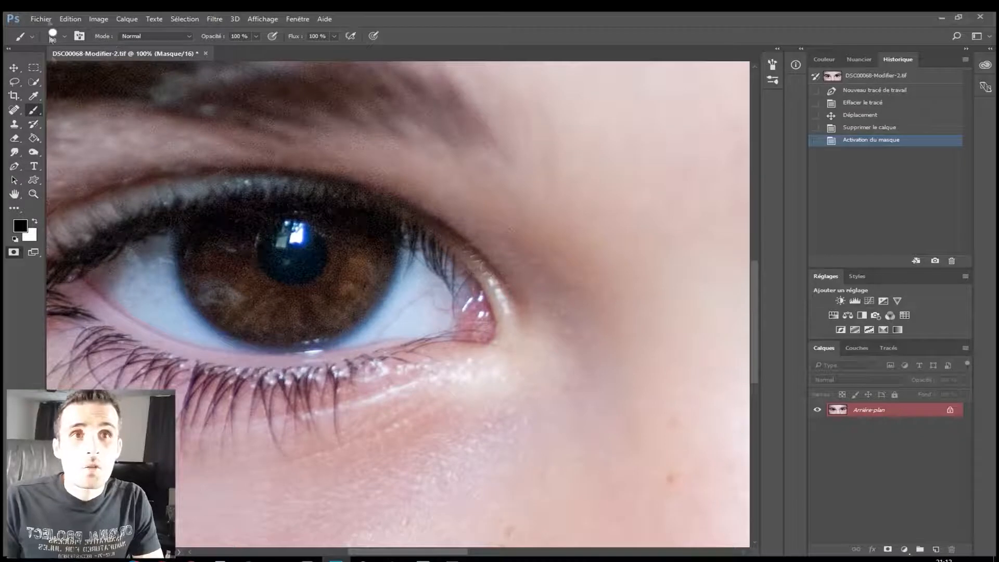
pyautogui.click(64, 36)
pyautogui.moveTo(128, 73); pyautogui.dragTo(99, 73)
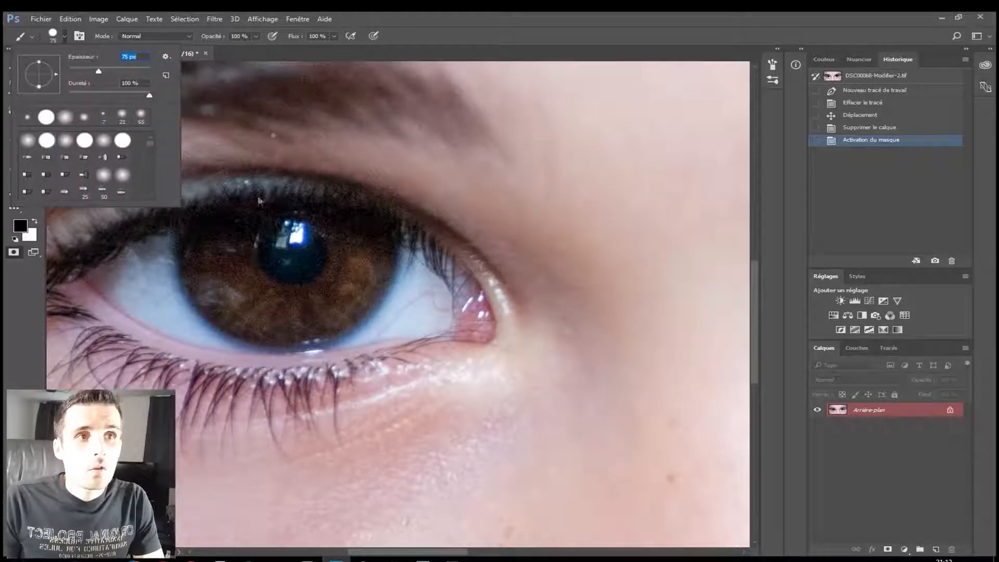
pyautogui.click(292, 213)
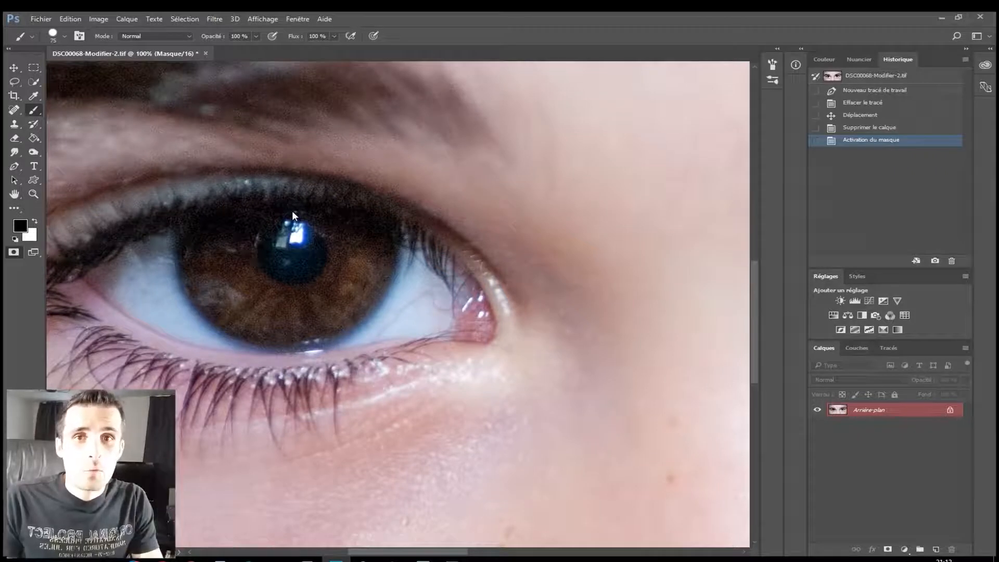
pyautogui.keyDown('alt'); pyautogui.rightClick(322, 291); pyautogui.keyUp('alt')
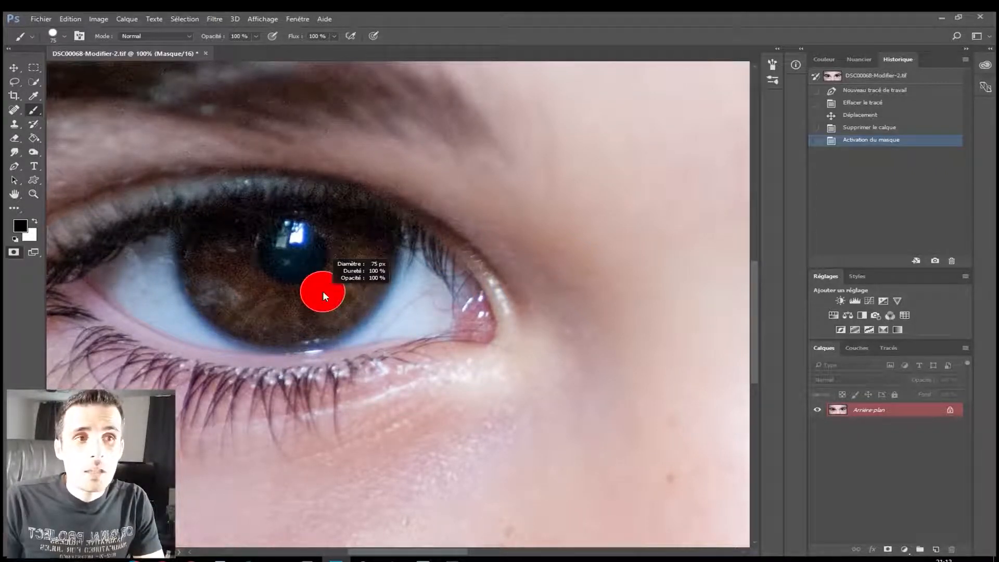
pyautogui.moveTo(323, 292)
pyautogui.mouseDown()
pyautogui.moveTo(417, 301)
pyautogui.moveTo(333, 309)
pyautogui.moveTo(395, 314)
pyautogui.moveTo(389, 266)
pyautogui.moveTo(379, 359)
pyautogui.moveTo(387, 229)
pyautogui.moveTo(367, 366)
pyautogui.moveTo(291, 359)
pyautogui.mouseUp()
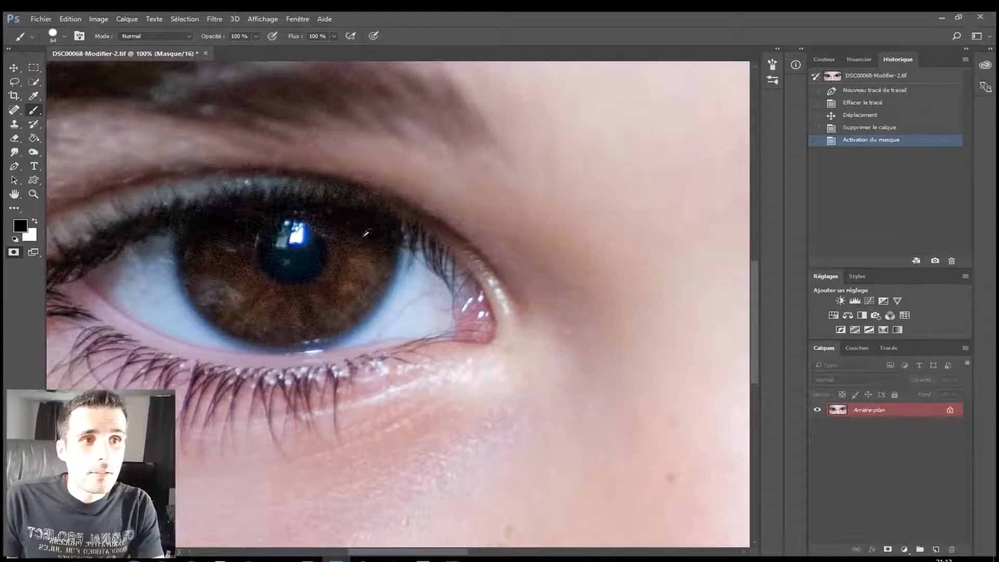
# Step: Paint the quick mask around the sides and lower edge of the left iris with connected straight brush segments
pyautogui.moveTo(379, 239)
pyautogui.mouseDown()
pyautogui.moveTo(378, 263)
pyautogui.moveTo(341, 315)
pyautogui.moveTo(278, 332)
pyautogui.moveTo(241, 323)
pyautogui.moveTo(205, 288)
pyautogui.moveTo(198, 240)
pyautogui.mouseUp()
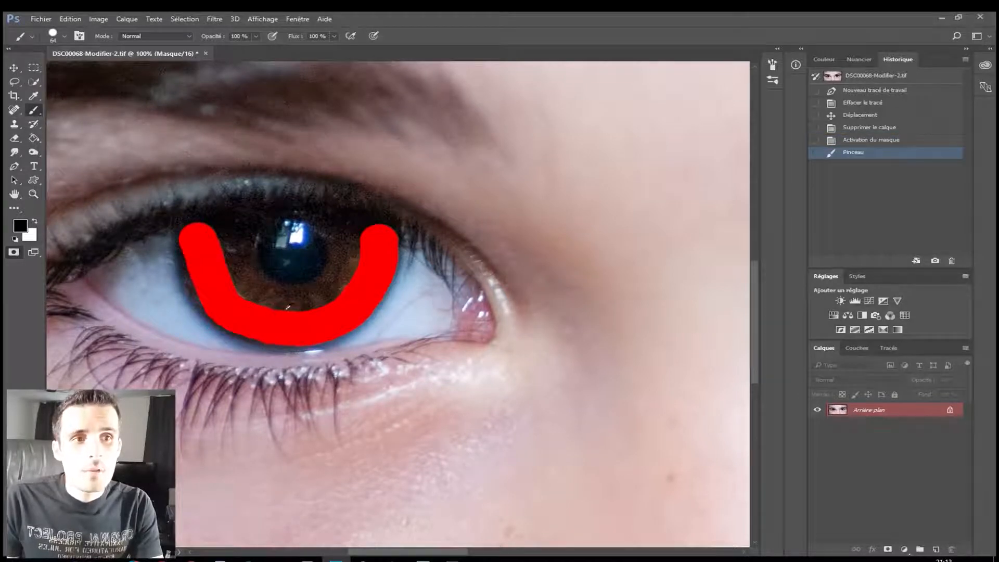
pyautogui.hotkey('ctrl', 'z')
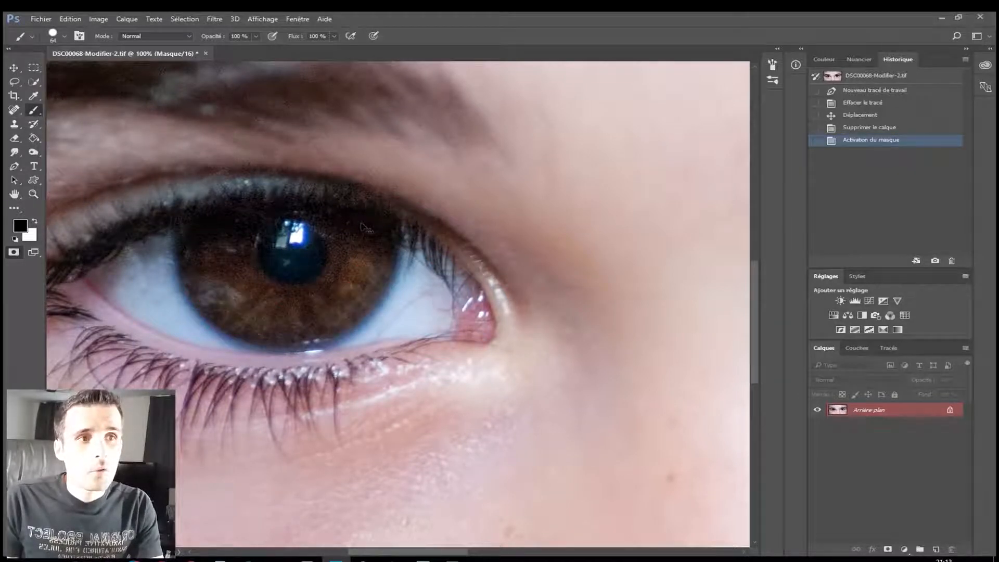
pyautogui.click(379, 236)
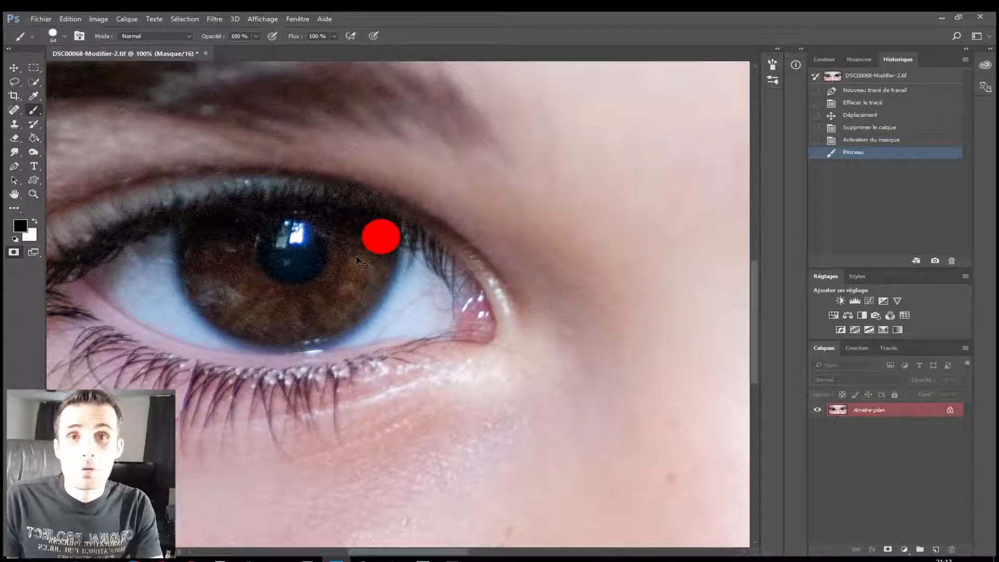
pyautogui.keyDown('shift'); pyautogui.click(378, 269); pyautogui.keyUp('shift')
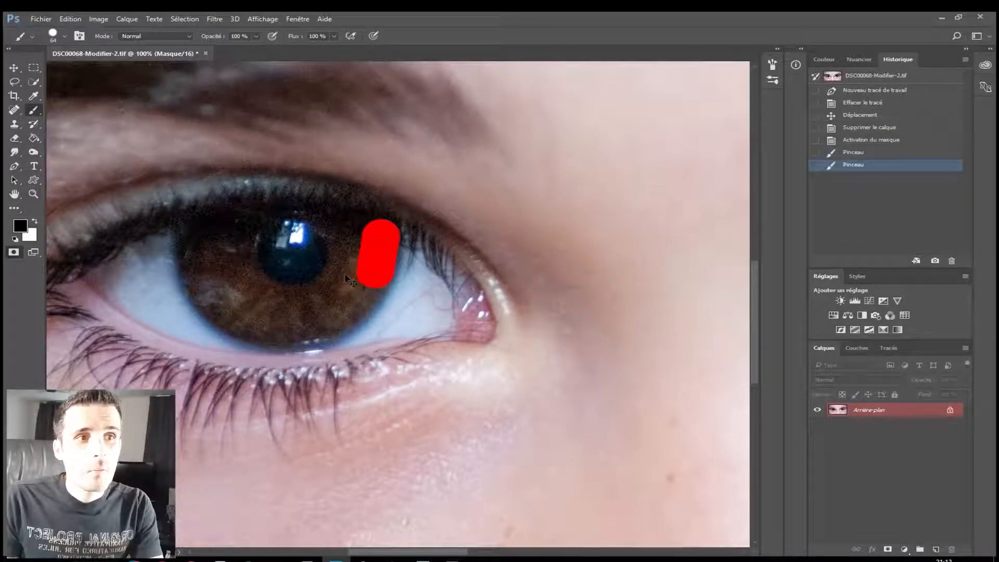
pyautogui.keyDown('shift'); pyautogui.click(348, 279); pyautogui.keyUp('shift')
pyautogui.keyDown('shift'); pyautogui.click(334, 294); pyautogui.keyUp('shift')
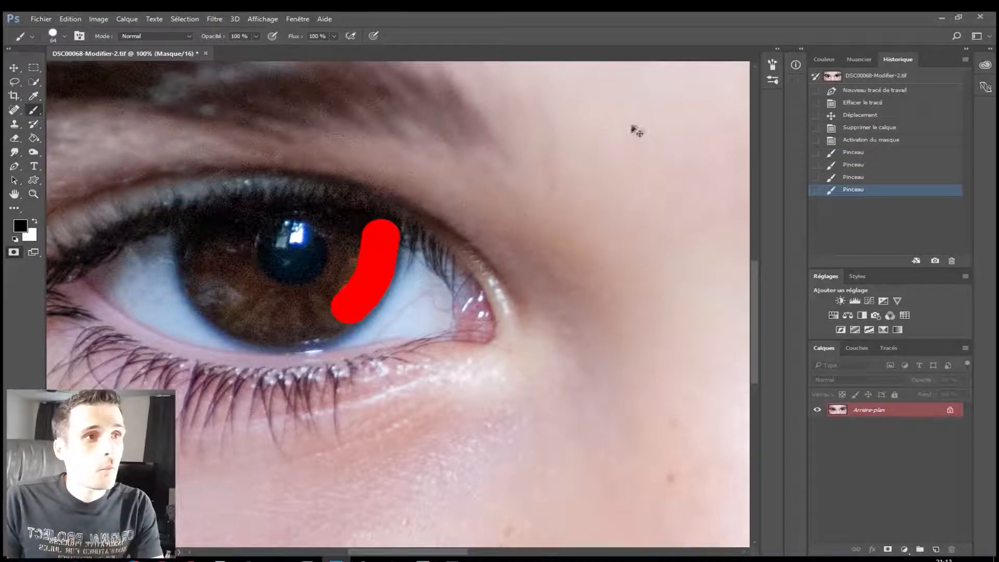
pyautogui.keyDown('shift'); pyautogui.click(647, 124); pyautogui.keyUp('shift')
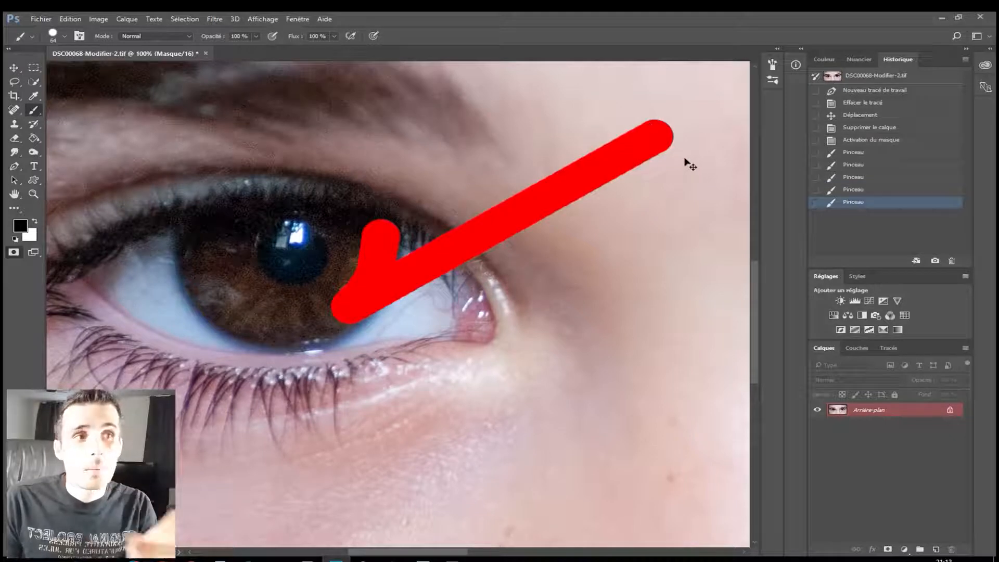
pyautogui.hotkey('ctrl', 'z')
pyautogui.moveTo(294, 311)
pyautogui.mouseDown()
pyautogui.moveTo(244, 314)
pyautogui.moveTo(200, 291)
pyautogui.moveTo(196, 276)
pyautogui.mouseUp()
pyautogui.moveTo(195, 271); pyautogui.dragTo(194, 249)
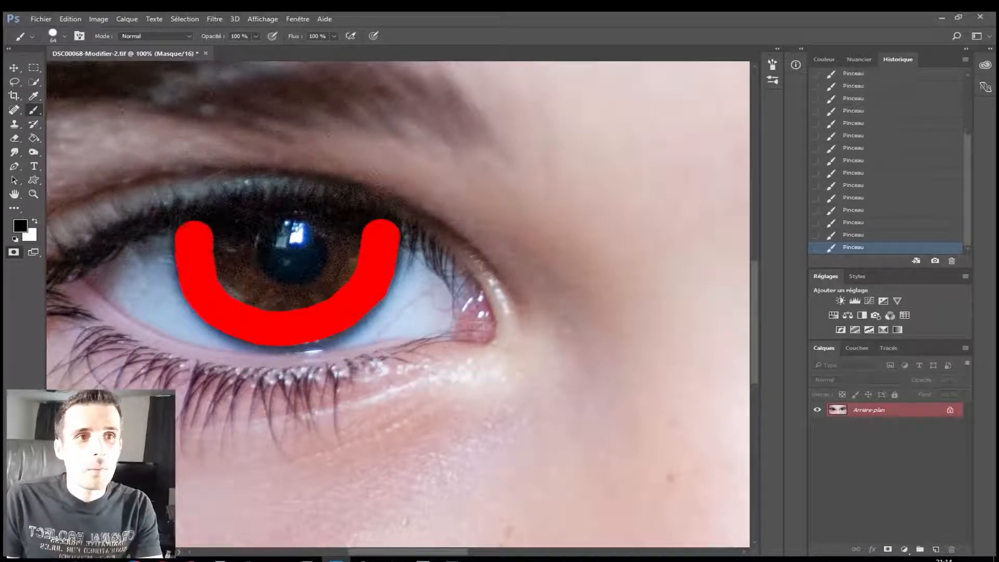
# Step: Fill in the inside of the left iris with the quick mask up to the upper eyelid
pyautogui.scroll(5, 358, 306)
pyautogui.scroll(-5, 359, 307)
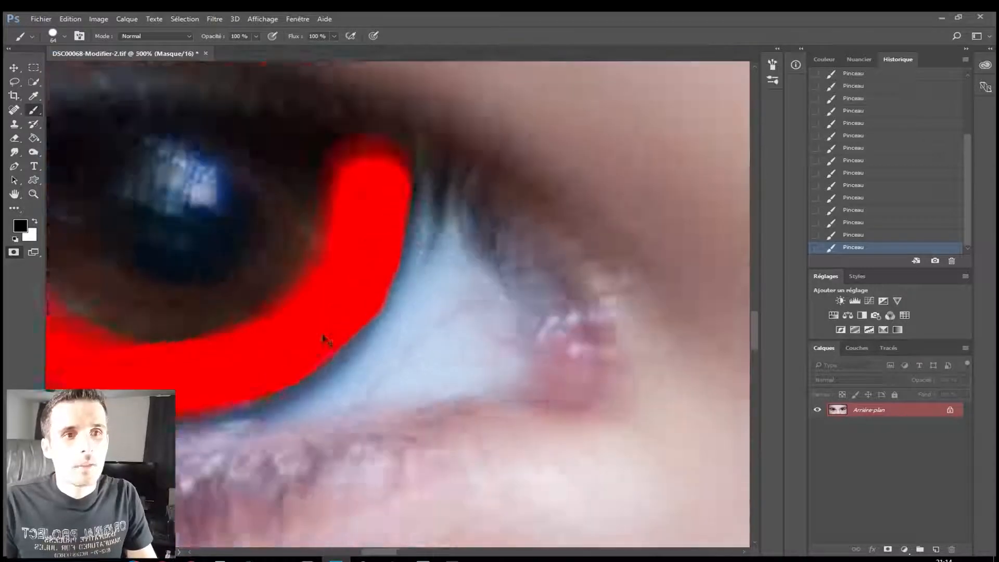
pyautogui.moveTo(295, 270)
pyautogui.mouseDown()
pyautogui.moveTo(383, 275)
pyautogui.moveTo(364, 299)
pyautogui.moveTo(338, 304)
pyautogui.moveTo(312, 285)
pyautogui.moveTo(290, 285)
pyautogui.moveTo(331, 304)
pyautogui.mouseUp()
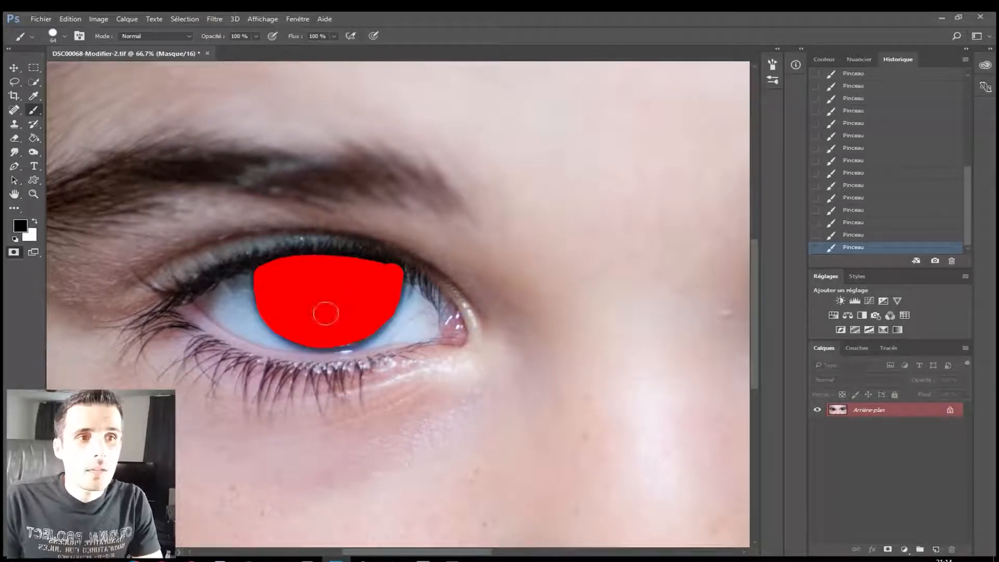
# Step: Paint the quick mask over the whole visible iris of the right eye
pyautogui.moveTo(650, 435)
pyautogui.mouseDown()
pyautogui.moveTo(421, 399)
pyautogui.moveTo(548, 413)
pyautogui.mouseUp()
pyautogui.moveTo(577, 357); pyautogui.dragTo(410, 353)
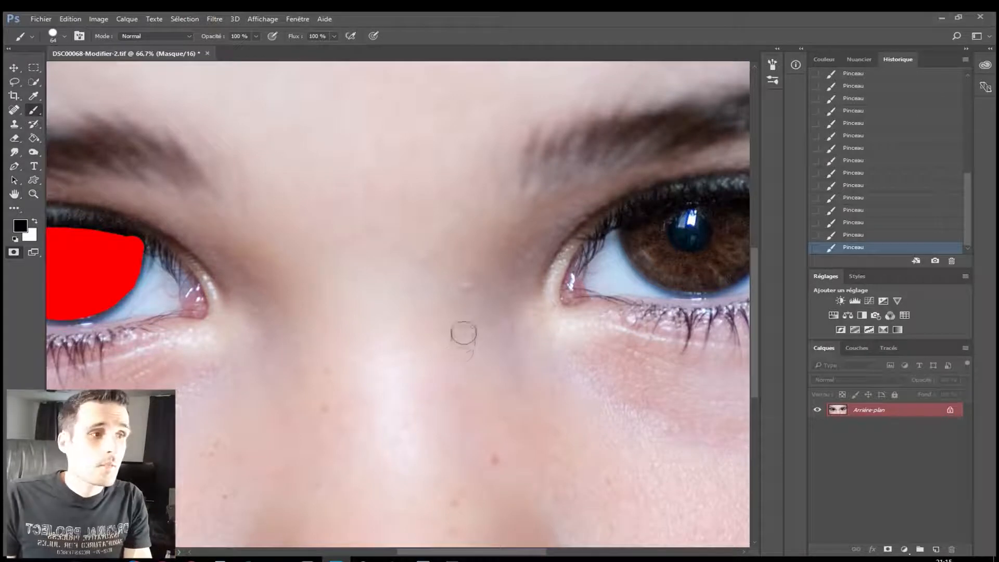
pyautogui.moveTo(634, 341); pyautogui.dragTo(455, 377)
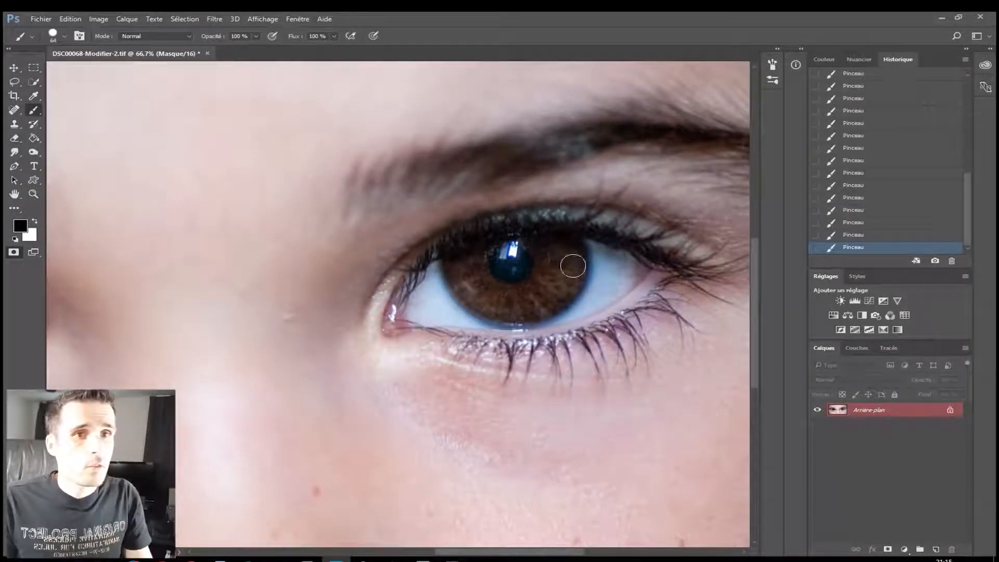
pyautogui.hotkey('ctrl', '+')
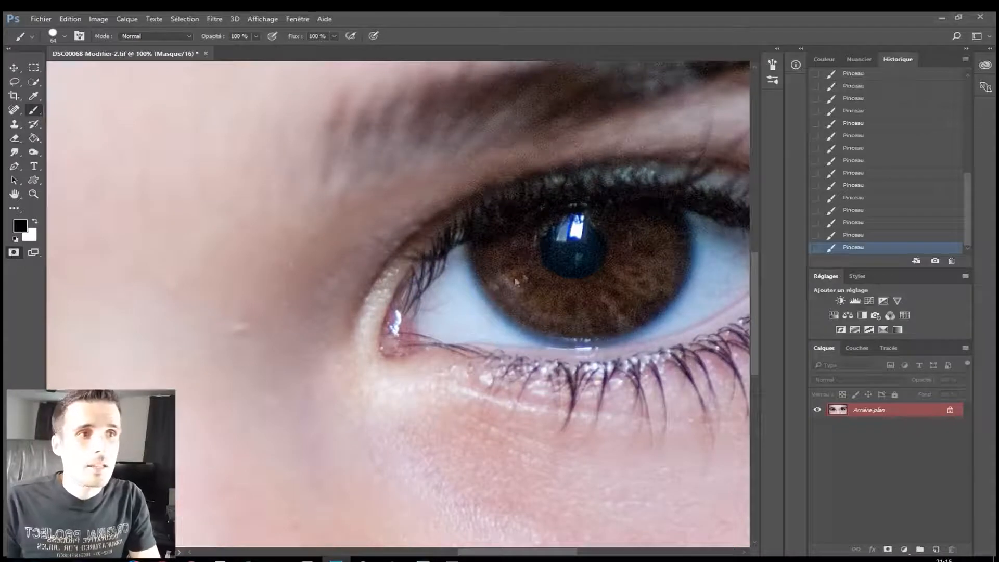
pyautogui.hotkey('ctrl', '+')
pyautogui.moveTo(503, 277)
pyautogui.mouseDown()
pyautogui.moveTo(487, 359)
pyautogui.moveTo(471, 371)
pyautogui.moveTo(377, 365)
pyautogui.moveTo(334, 341)
pyautogui.moveTo(320, 331)
pyautogui.moveTo(307, 272)
pyautogui.moveTo(347, 258)
pyautogui.moveTo(473, 264)
pyautogui.moveTo(403, 294)
pyautogui.moveTo(442, 341)
pyautogui.moveTo(421, 334)
pyautogui.moveTo(414, 346)
pyautogui.moveTo(355, 312)
pyautogui.moveTo(350, 298)
pyautogui.mouseUp()
pyautogui.hotkey('ctrl', '-')
pyautogui.hotkey('ctrl', '-')
pyautogui.hotkey('ctrl', '-')
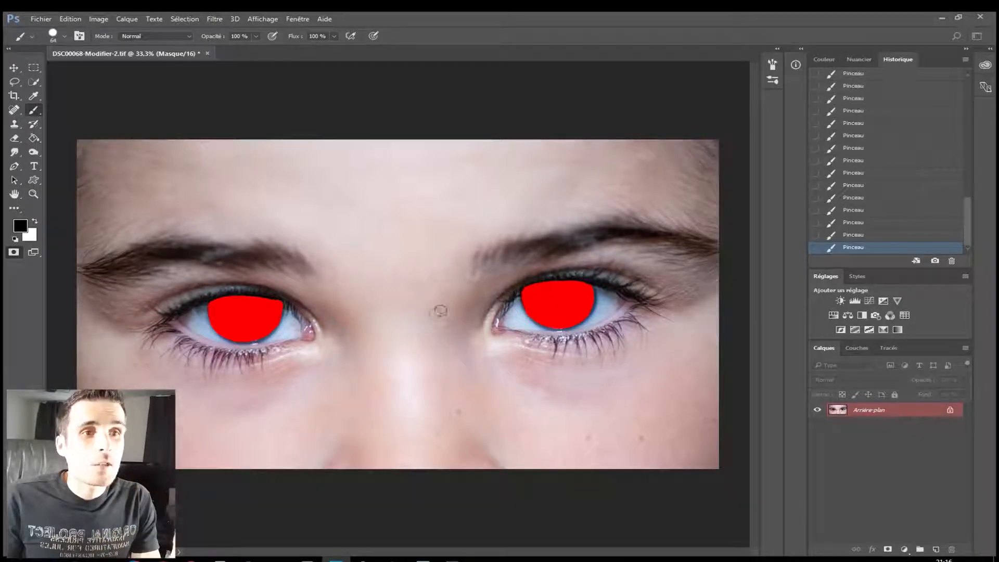
# Step: Convert the quick mask to a selection, then create a layer group with a mask revealing only the two irises and check that mask
pyautogui.click(13, 253)
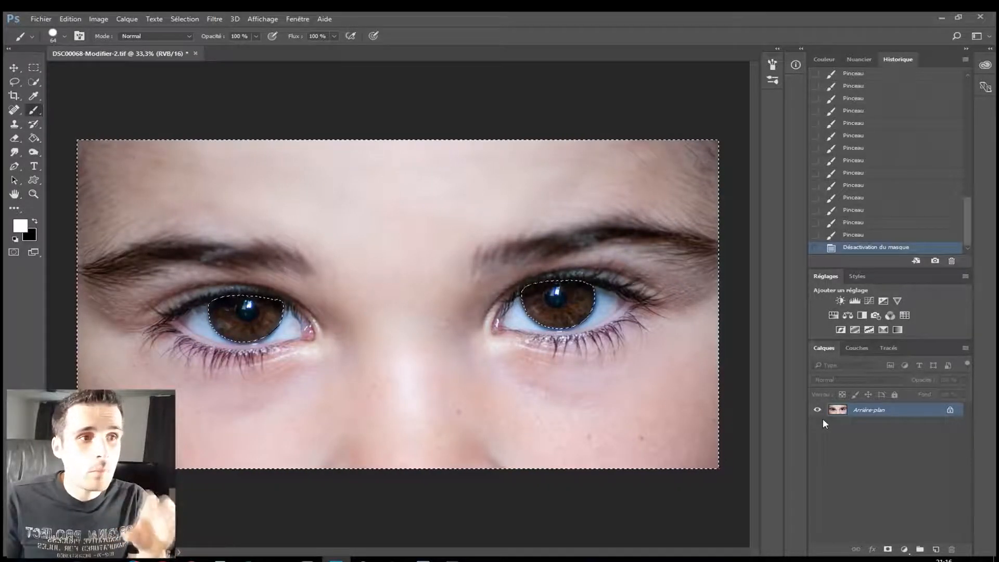
pyautogui.hotkey('ctrl', 'g')
pyautogui.hotkey('ctrl', 'z')
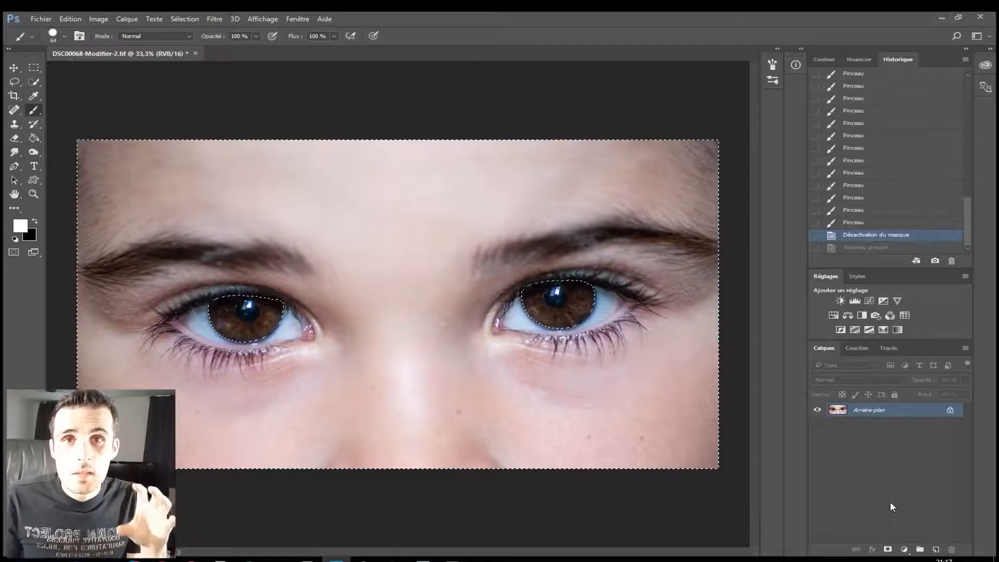
pyautogui.click(919, 550)
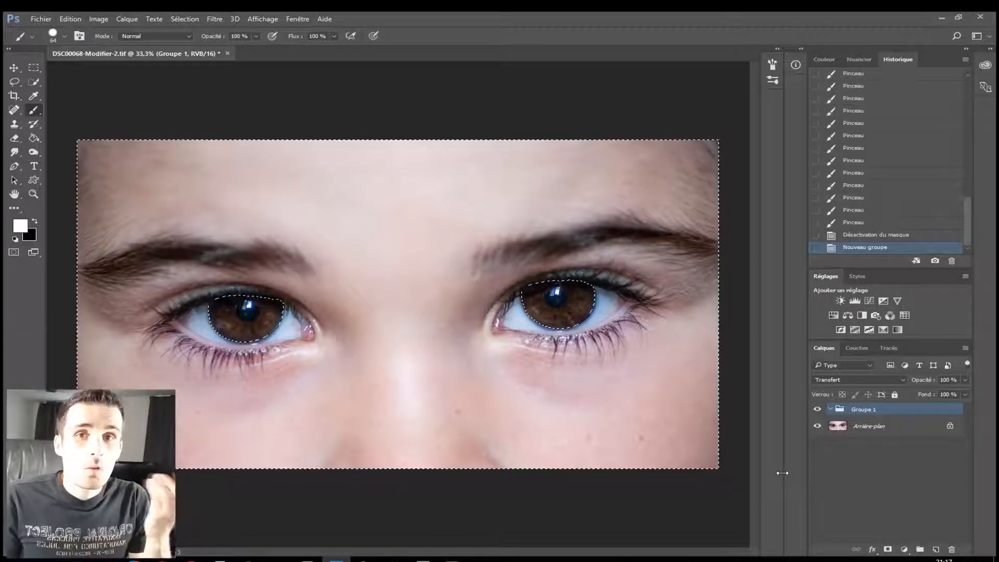
pyautogui.click(887, 550)
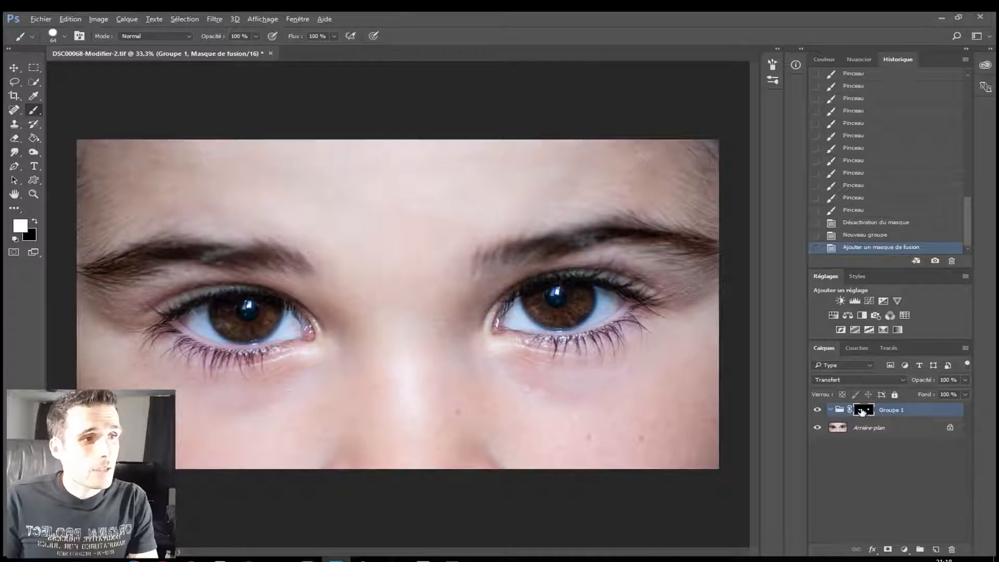
pyautogui.keyDown('alt'); pyautogui.click(862, 410); pyautogui.keyUp('alt')
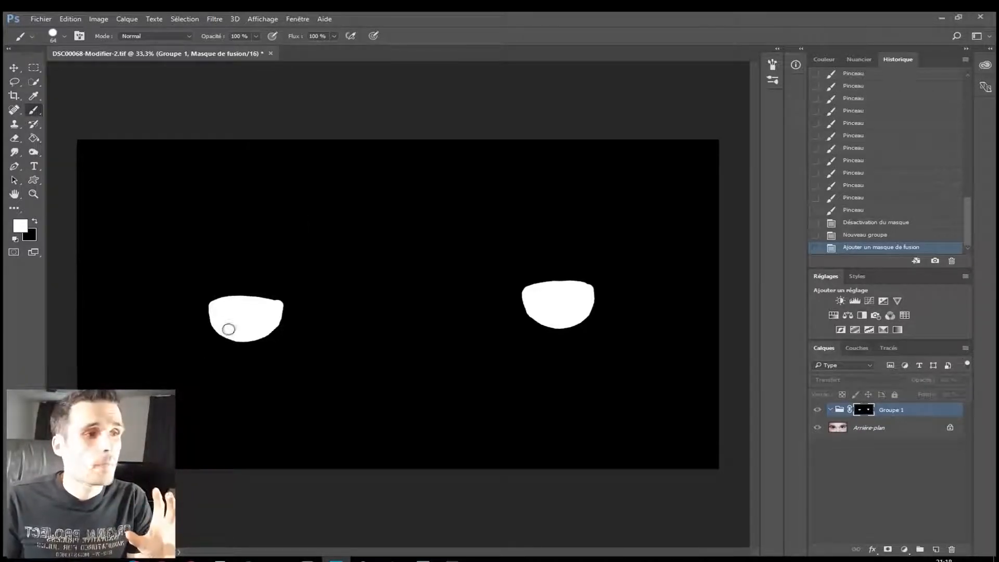
pyautogui.keyDown('alt'); pyautogui.click(864, 409); pyautogui.keyUp('alt')
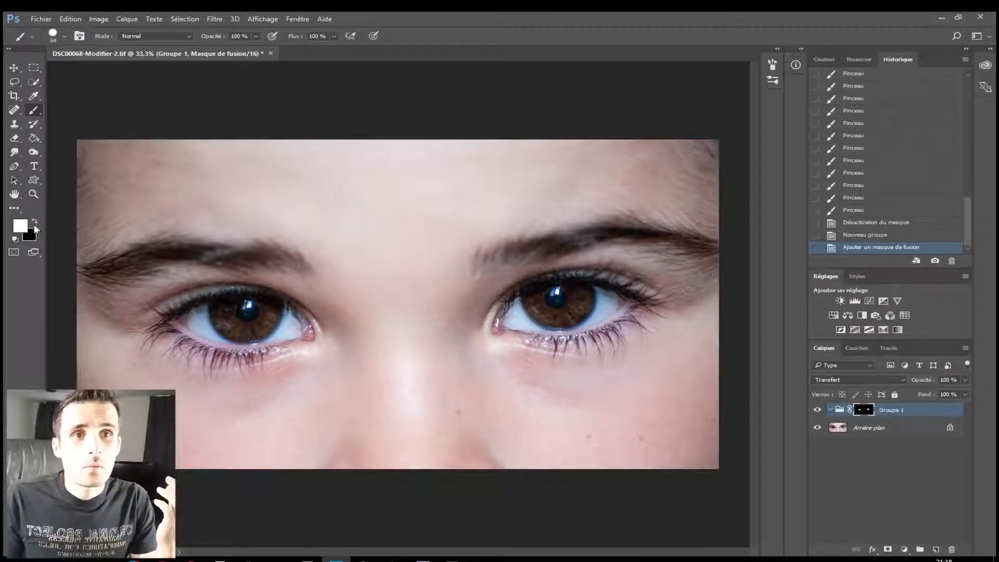
# Step: Add a new layer inside the masked group and paint over both irises in white to test the group mask
pyautogui.press('i')
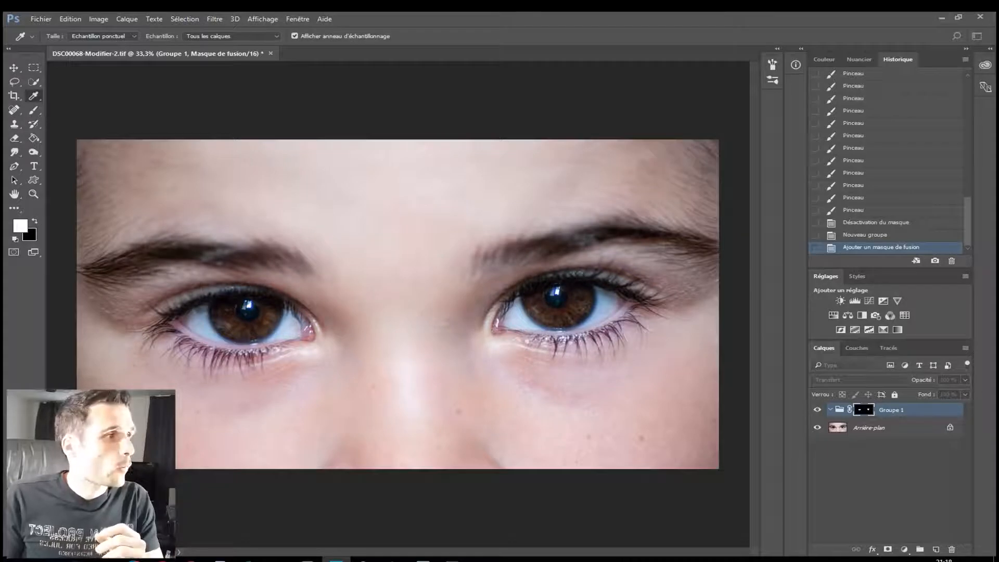
pyautogui.press('b')
pyautogui.click(935, 549)
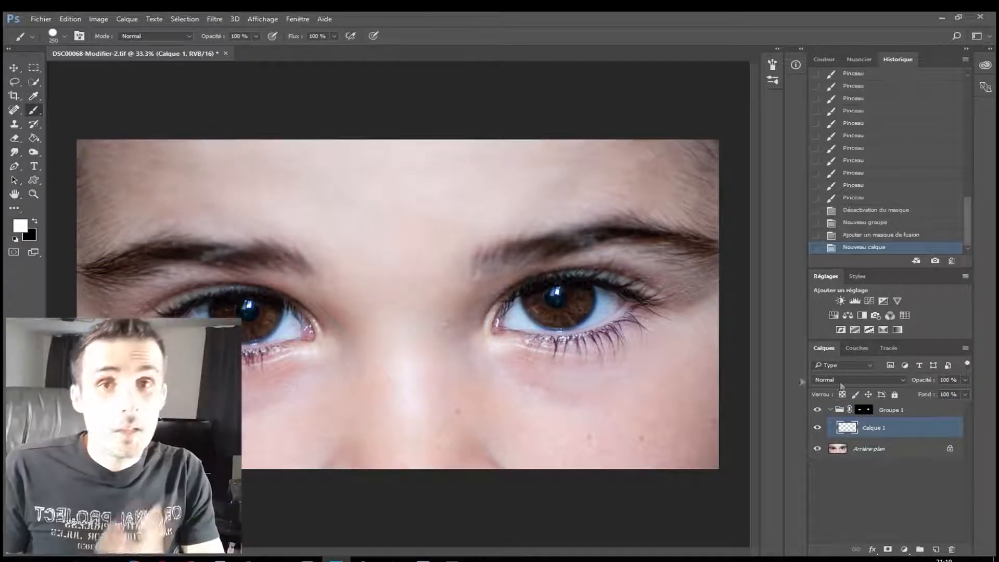
pyautogui.moveTo(224, 304)
pyautogui.mouseDown()
pyautogui.moveTo(281, 307)
pyautogui.moveTo(248, 318)
pyautogui.moveTo(245, 335)
pyautogui.mouseUp()
pyautogui.moveTo(572, 289)
pyautogui.mouseDown()
pyautogui.moveTo(583, 301)
pyautogui.moveTo(573, 324)
pyautogui.mouseUp()
# Step: Repaint both irises in red on the test layer and check the effect through the group's visibility
pyautogui.press('i')
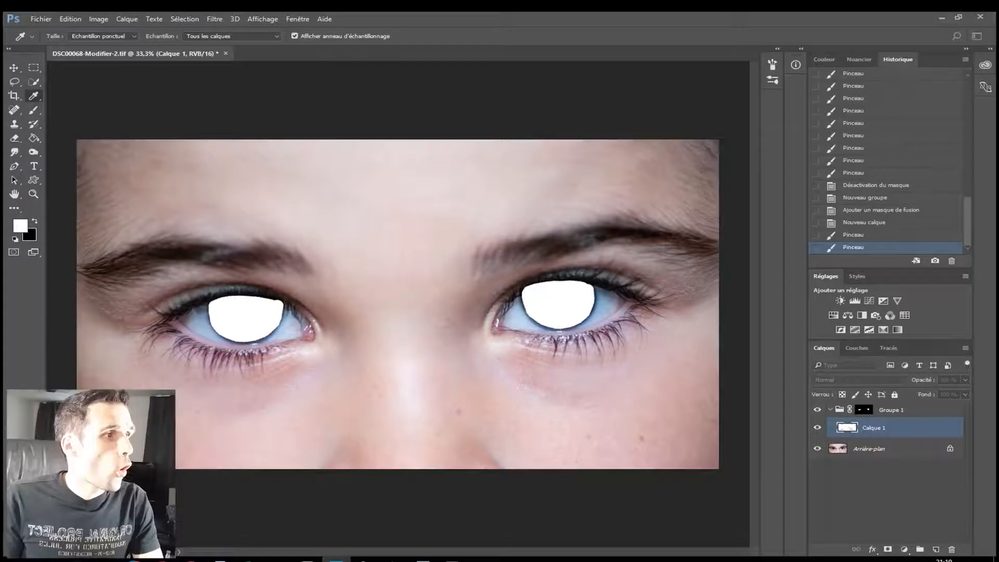
pyautogui.press('b')
pyautogui.moveTo(541, 297); pyautogui.dragTo(572, 312)
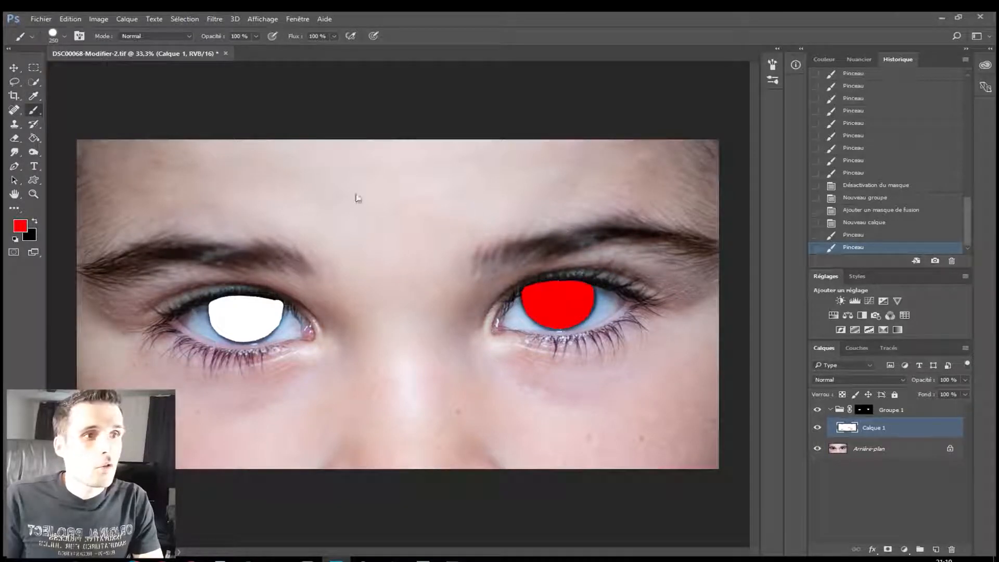
pyautogui.moveTo(276, 302)
pyautogui.mouseDown()
pyautogui.moveTo(245, 310)
pyautogui.moveTo(239, 333)
pyautogui.mouseUp()
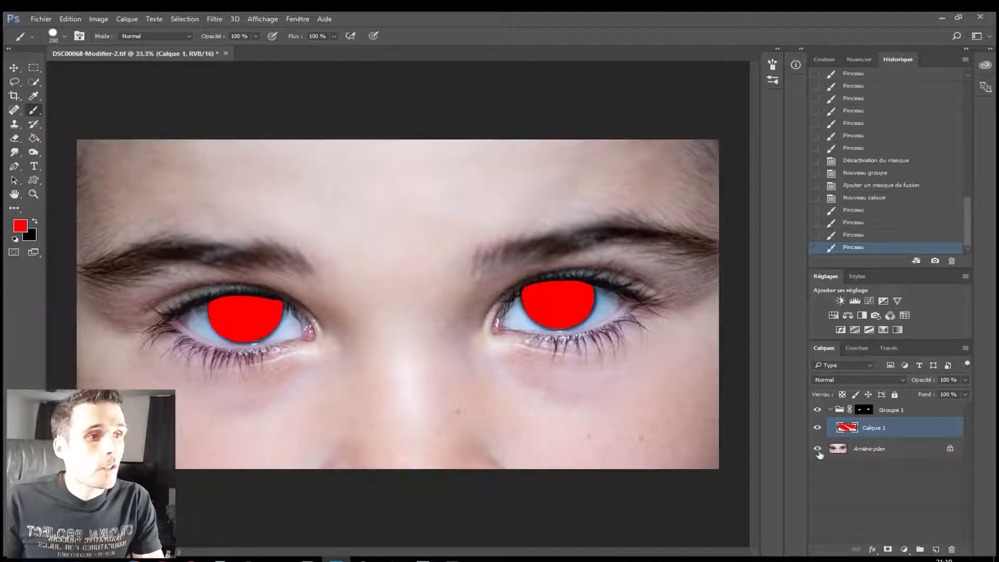
pyautogui.click(817, 410)
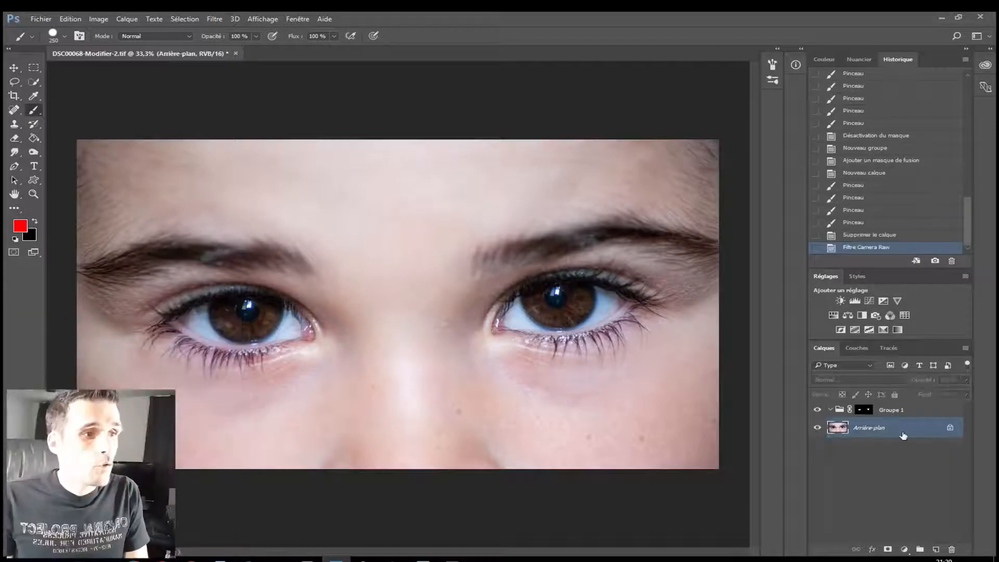
# Step: Duplicate the background layer, discard that copy, and duplicate the background again
pyautogui.hotkey('ctrl', 'j')
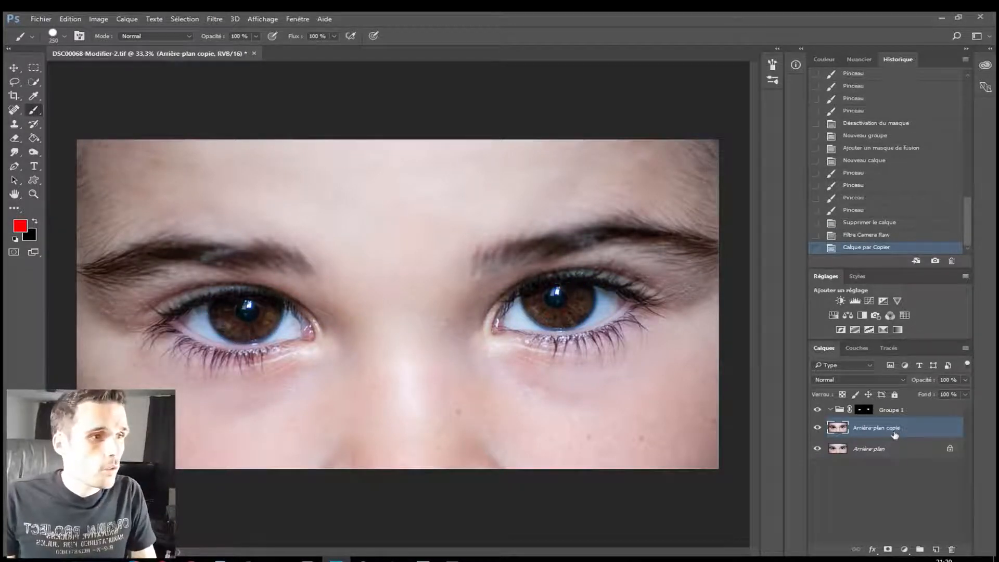
pyautogui.press('Delete')
pyautogui.moveTo(881, 435); pyautogui.dragTo(936, 549)
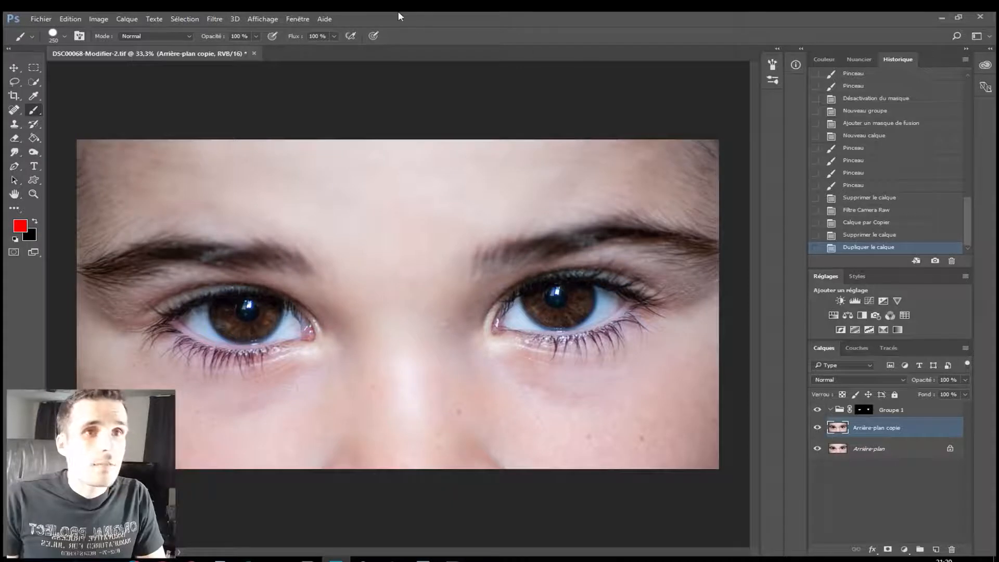
# Step: Apply the Camera Raw filter to the background copy with exposure +1.05, contrast +13 and clarity +52
pyautogui.click(213, 19)
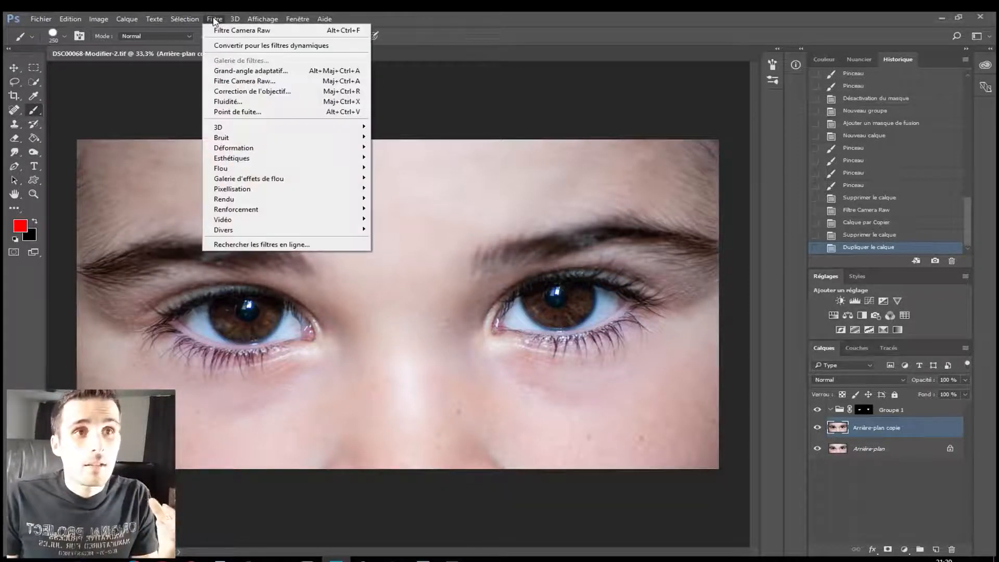
pyautogui.click(254, 81)
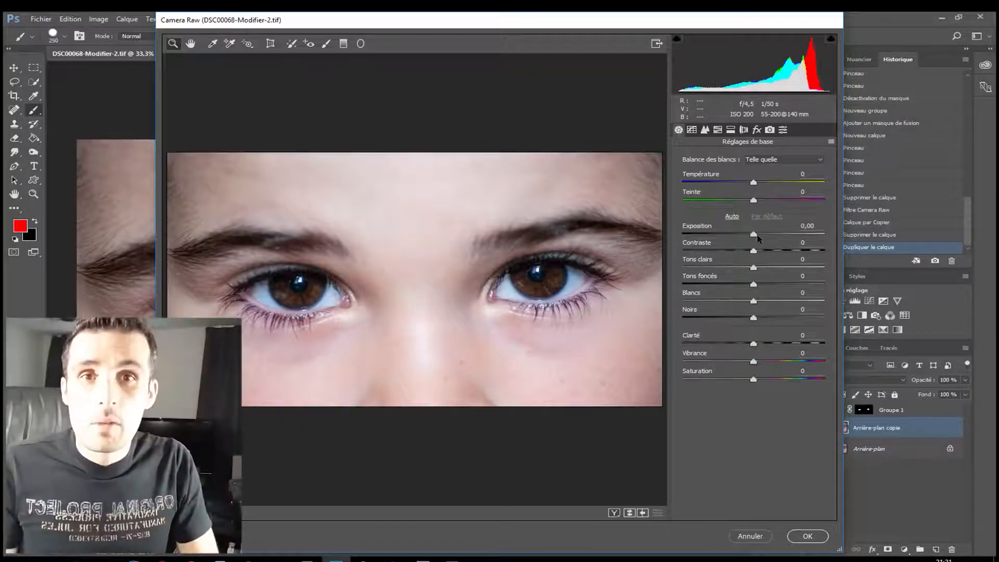
pyautogui.click(757, 234)
pyautogui.moveTo(757, 235); pyautogui.dragTo(769, 236)
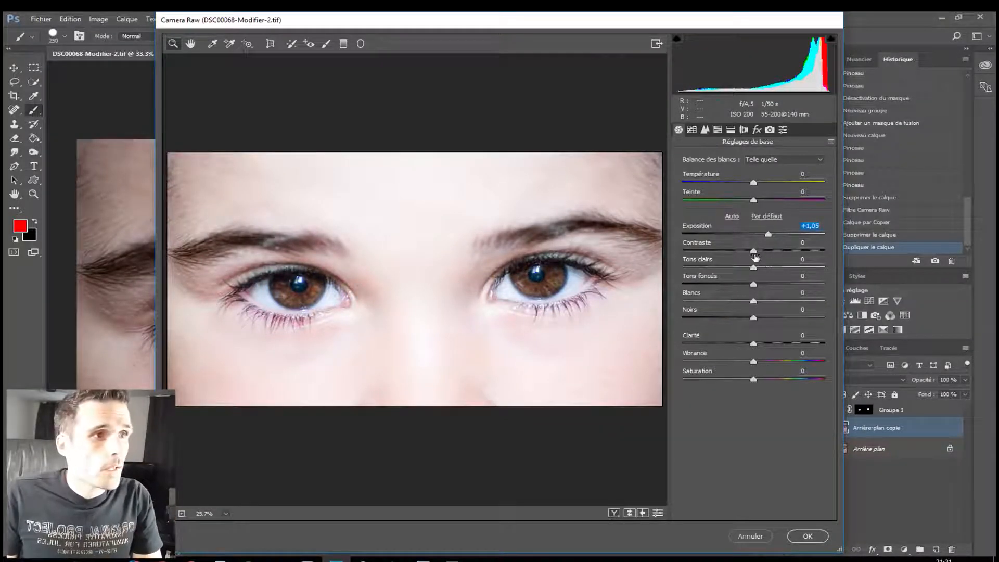
pyautogui.moveTo(755, 253); pyautogui.dragTo(766, 252)
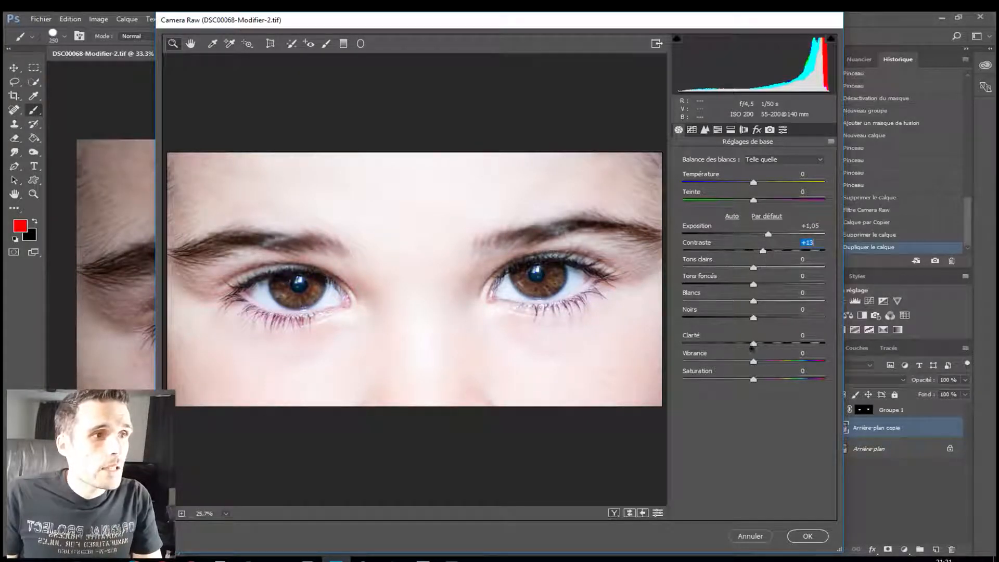
pyautogui.moveTo(753, 344); pyautogui.dragTo(777, 349)
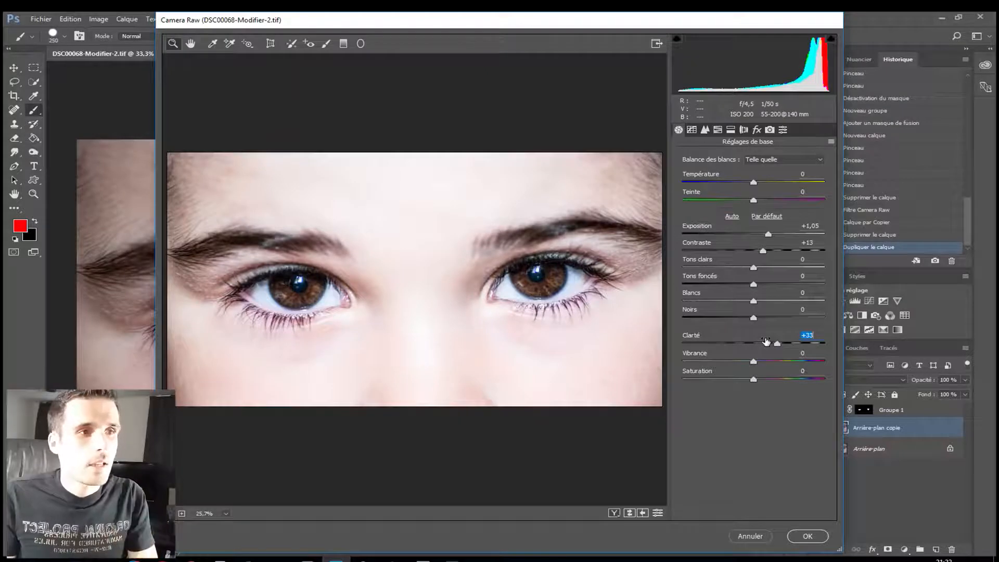
pyautogui.moveTo(784, 345); pyautogui.dragTo(790, 347)
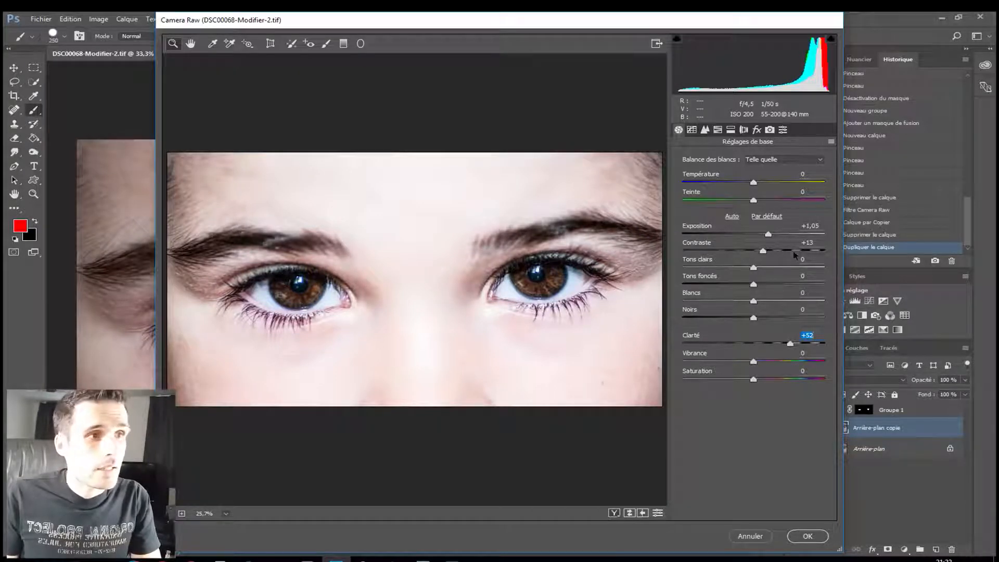
pyautogui.click(811, 539)
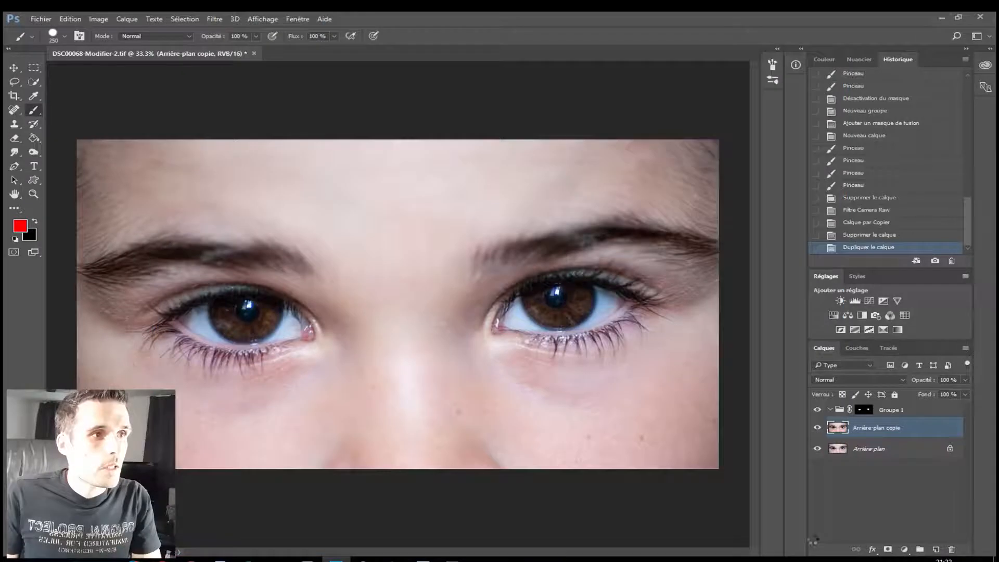
# Step: Move the filtered background copy into the masked group and compare the irises with the group hidden and shown
pyautogui.doubleClick(908, 428)
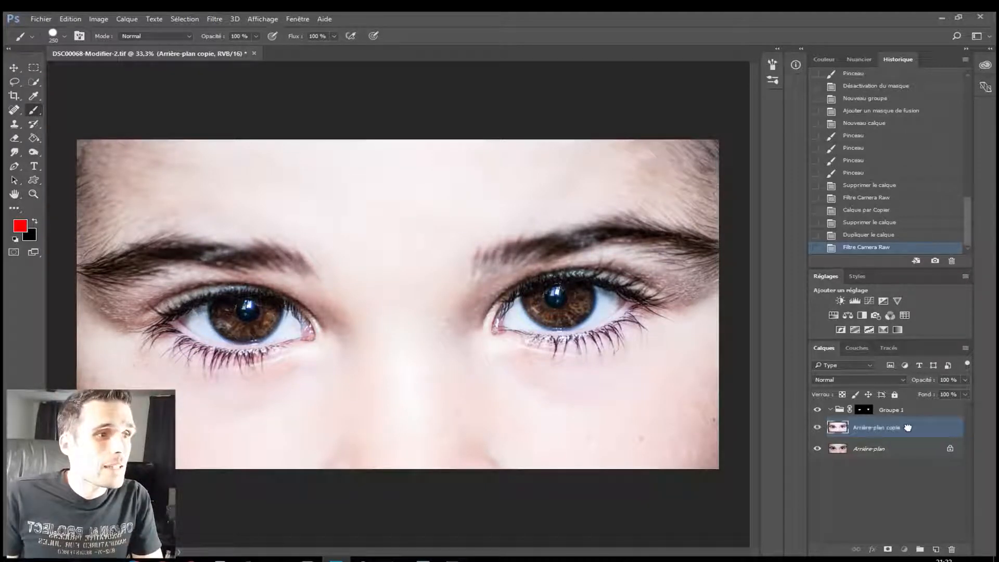
pyautogui.moveTo(907, 428); pyautogui.dragTo(916, 412)
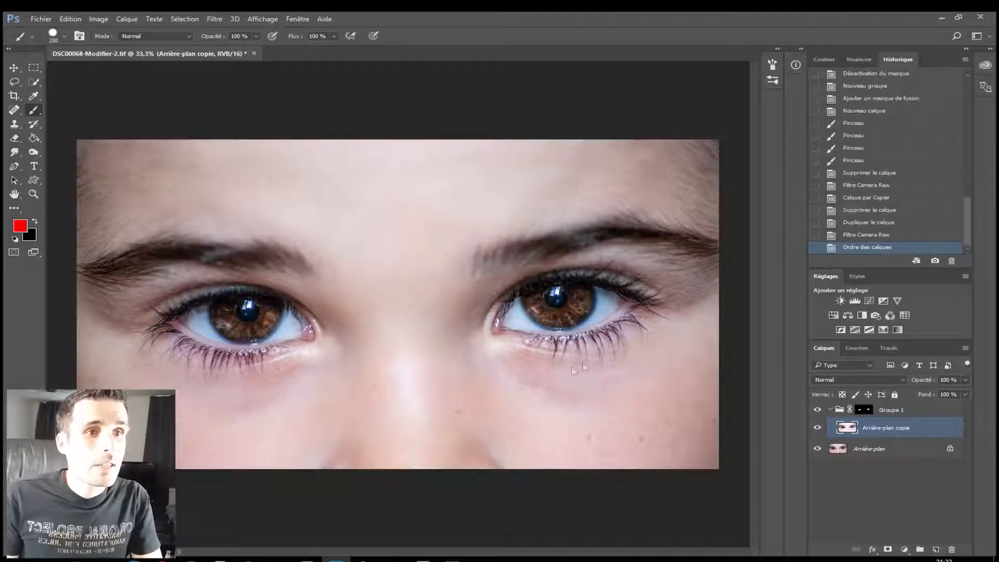
pyautogui.click(817, 410)
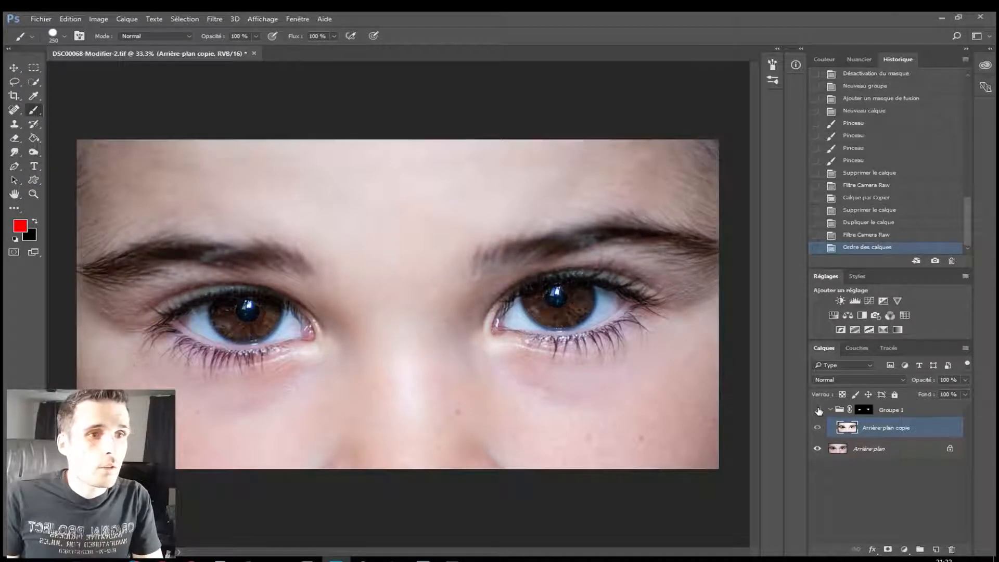
pyautogui.click(818, 410)
pyautogui.click(817, 410)
pyautogui.click(817, 410)
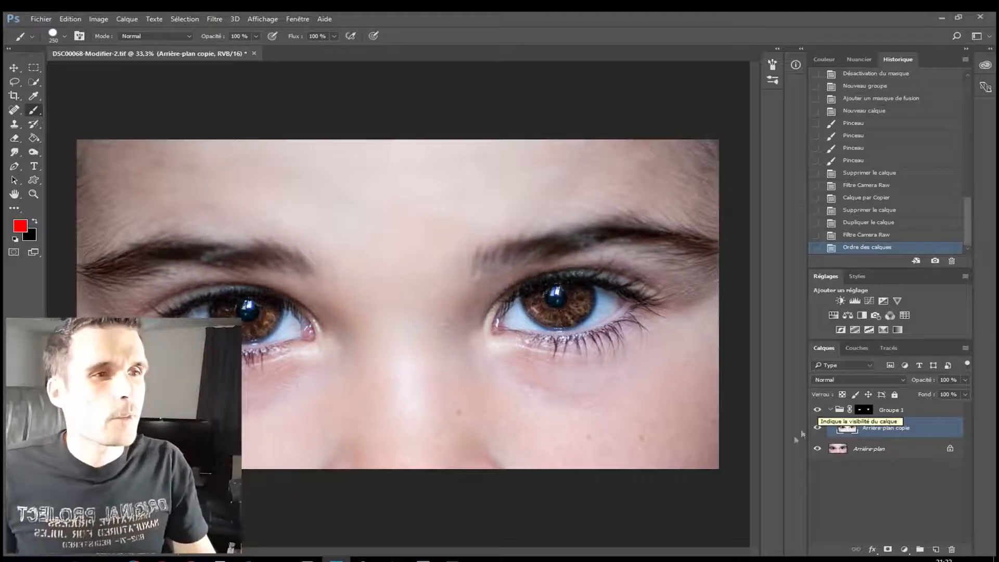
# Step: Add a Hue/Saturation adjustment layer above the filtered copy inside the group and keep its settings clear of the eye
pyautogui.scroll(1, 457, 318)
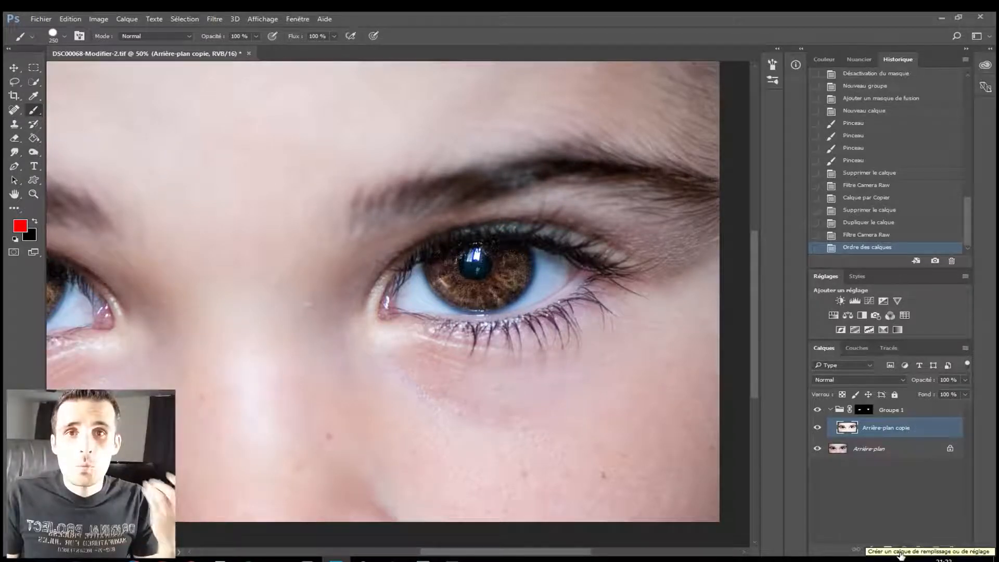
pyautogui.click(901, 555)
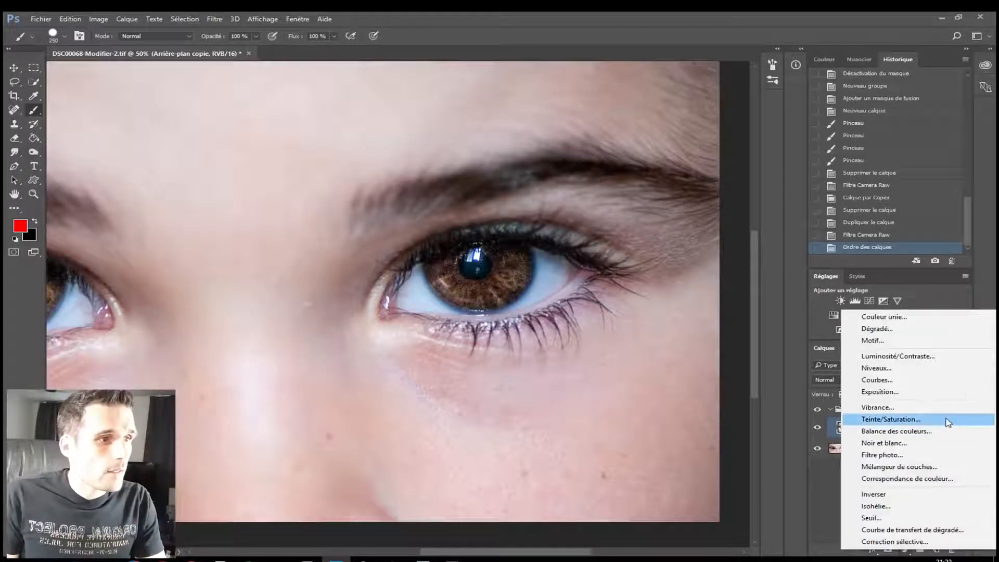
pyautogui.click(916, 424)
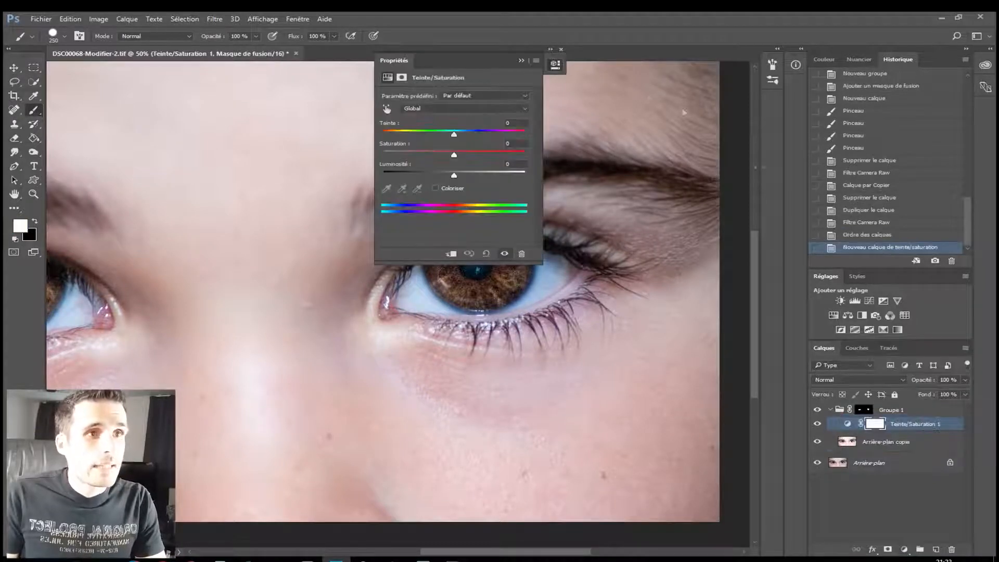
pyautogui.moveTo(469, 62); pyautogui.dragTo(705, 93)
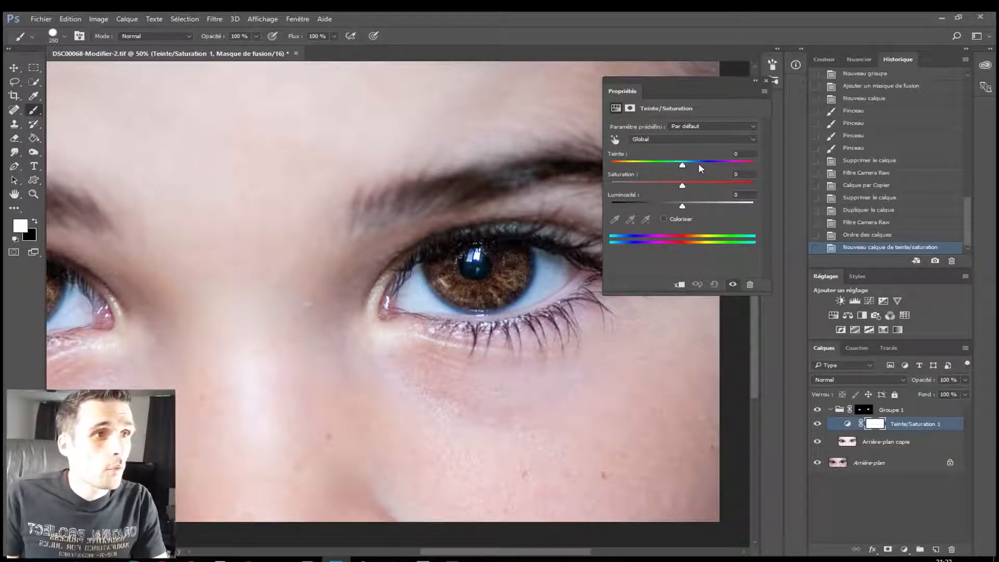
# Step: Try a hue shift on the Hue/Saturation layer and examine the right iris up close
pyautogui.moveTo(683, 167); pyautogui.dragTo(613, 156)
pyautogui.hotkey('ctrl', '+')
pyautogui.hotkey('ctrl', '+')
pyautogui.hotkey('ctrl', '+')
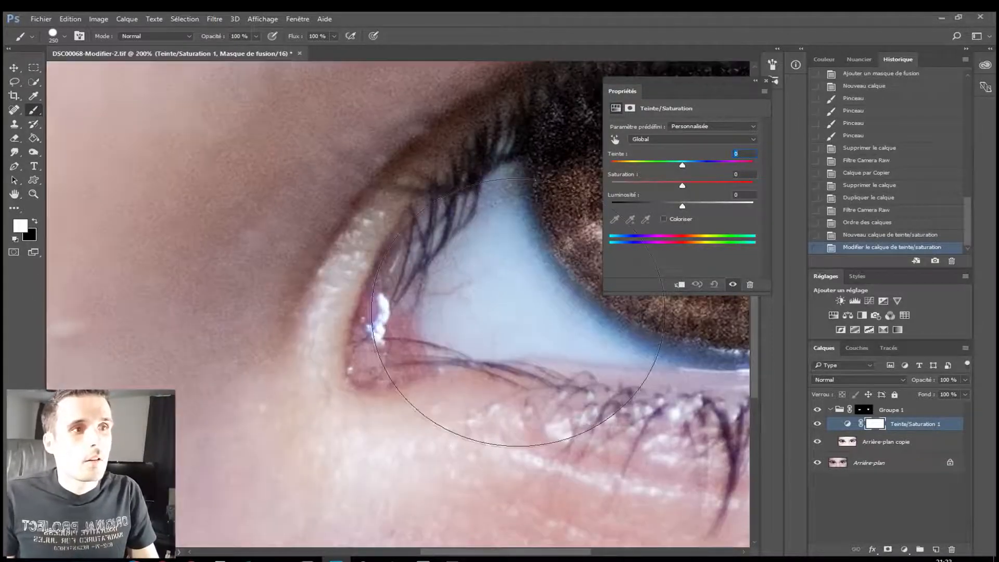
pyautogui.hscroll(5, 507, 327)
pyautogui.hotkey('ctrl', '-')
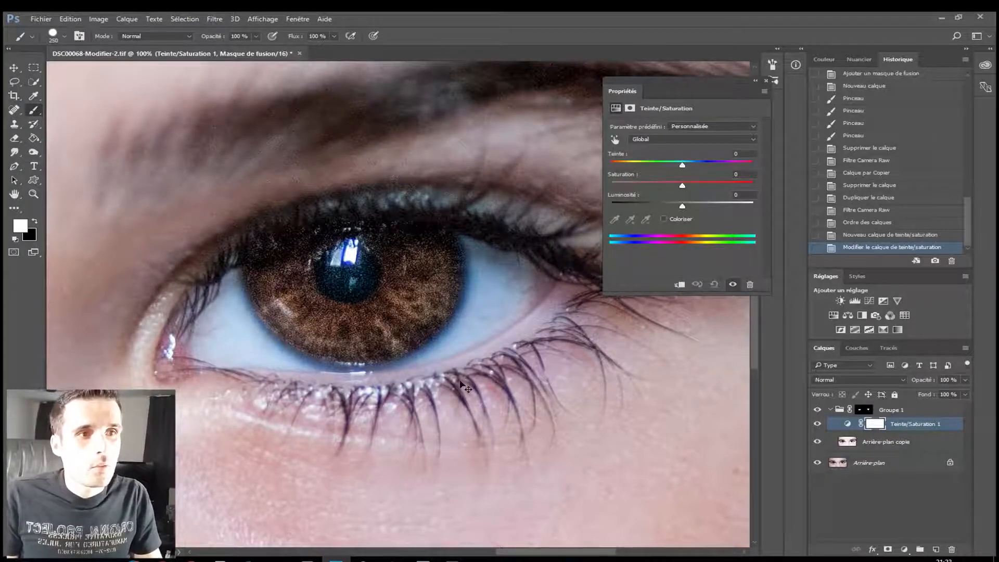
pyautogui.hotkey('ctrl', '-')
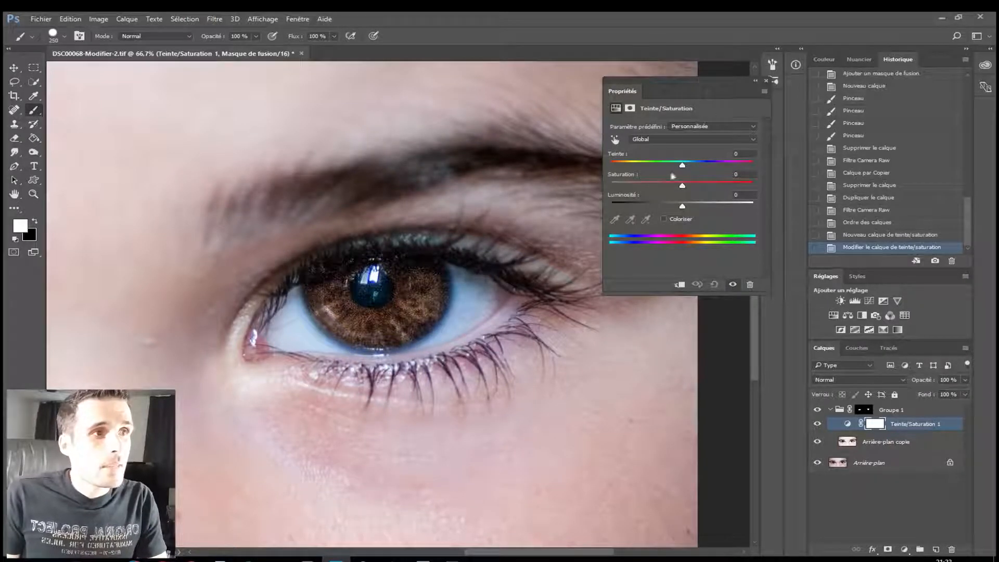
# Step: Set the hue of the Hue/Saturation layer to -180, view both eyes, and hide that layer
pyautogui.moveTo(682, 167); pyautogui.dragTo(614, 166)
pyautogui.click(663, 219)
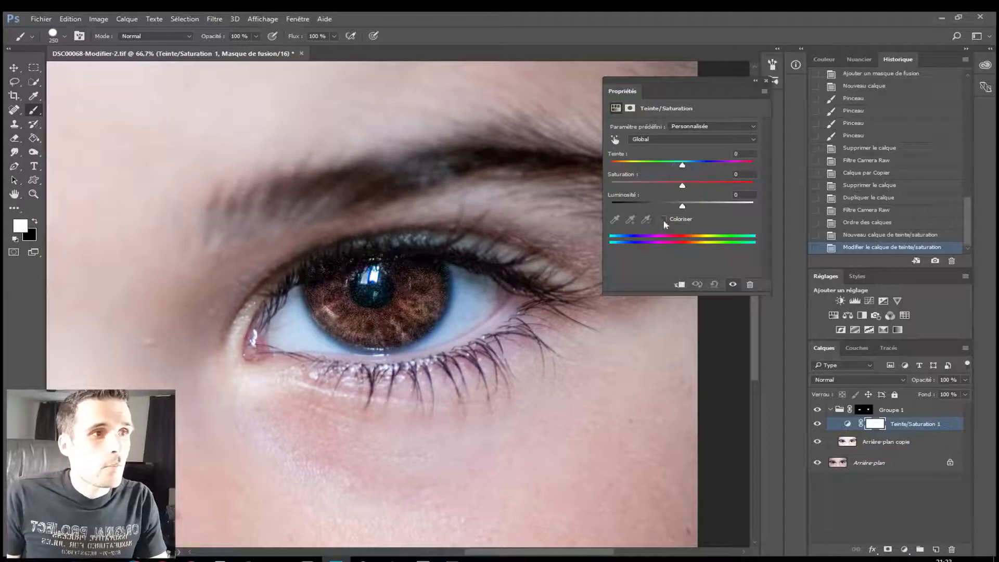
pyautogui.moveTo(612, 166)
pyautogui.mouseDown()
pyautogui.moveTo(703, 167)
pyautogui.moveTo(611, 166)
pyautogui.mouseUp()
pyautogui.click(664, 219)
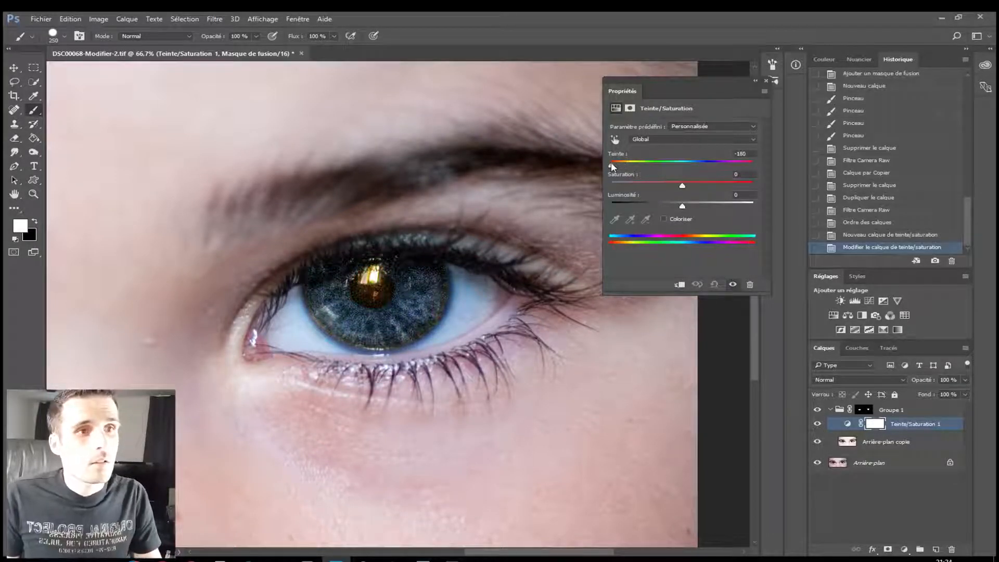
pyautogui.scroll(-1, 414, 333)
pyautogui.scroll(-1, 414, 333)
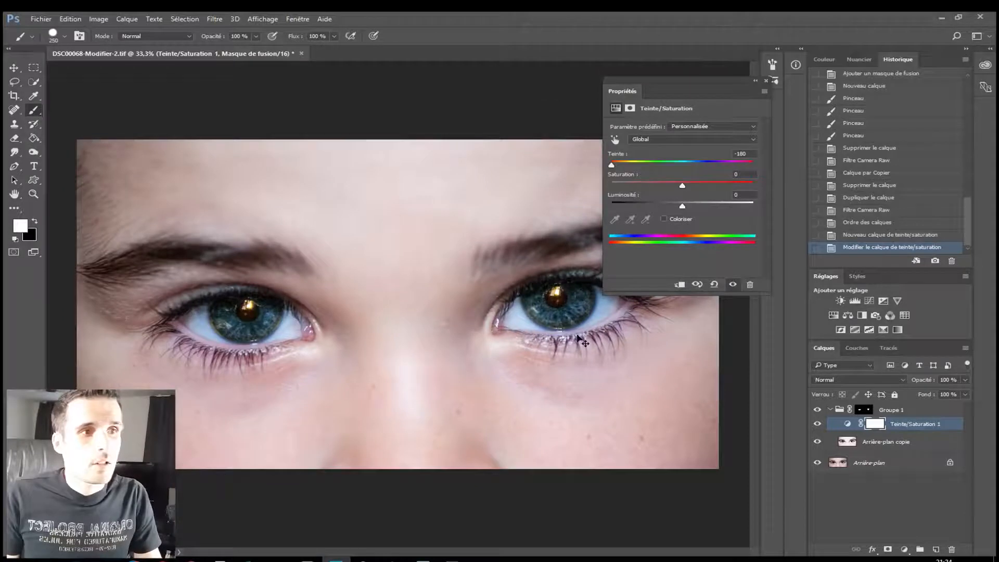
pyautogui.click(765, 81)
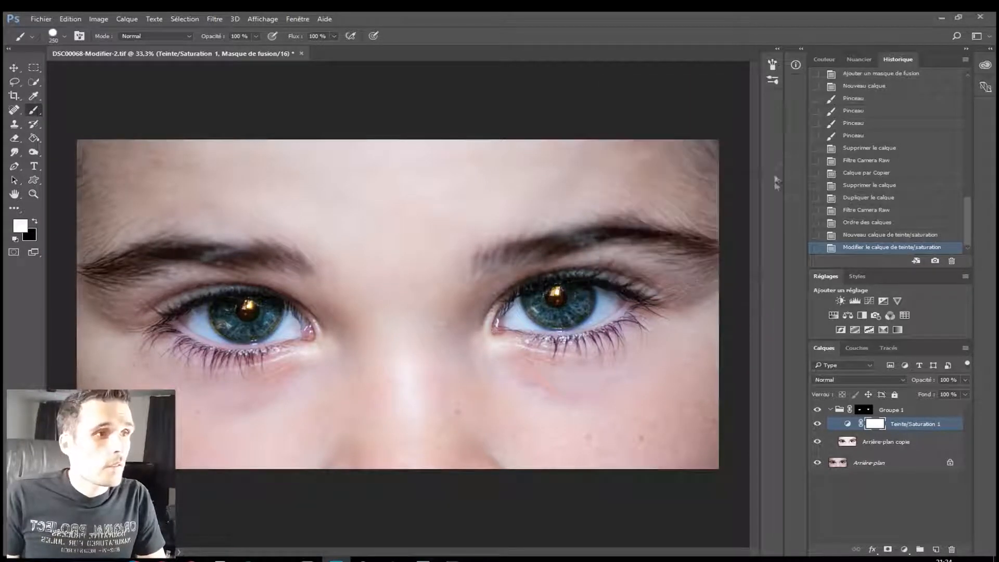
pyautogui.click(818, 424)
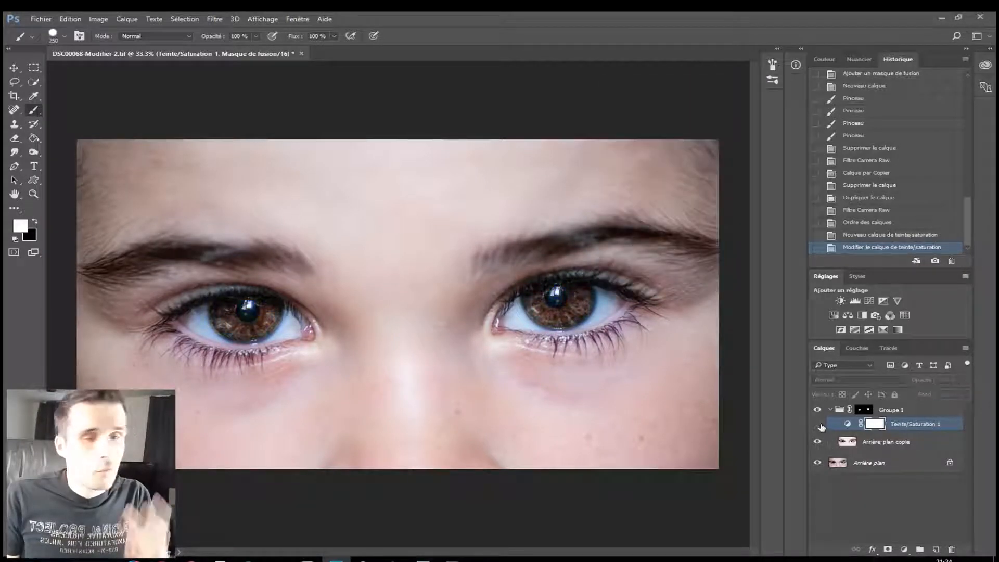
# Step: Add a Color Balance adjustment layer in the group with midtone magenta–green at +2, and delete the hidden Hue/Saturation layer
pyautogui.click(904, 549)
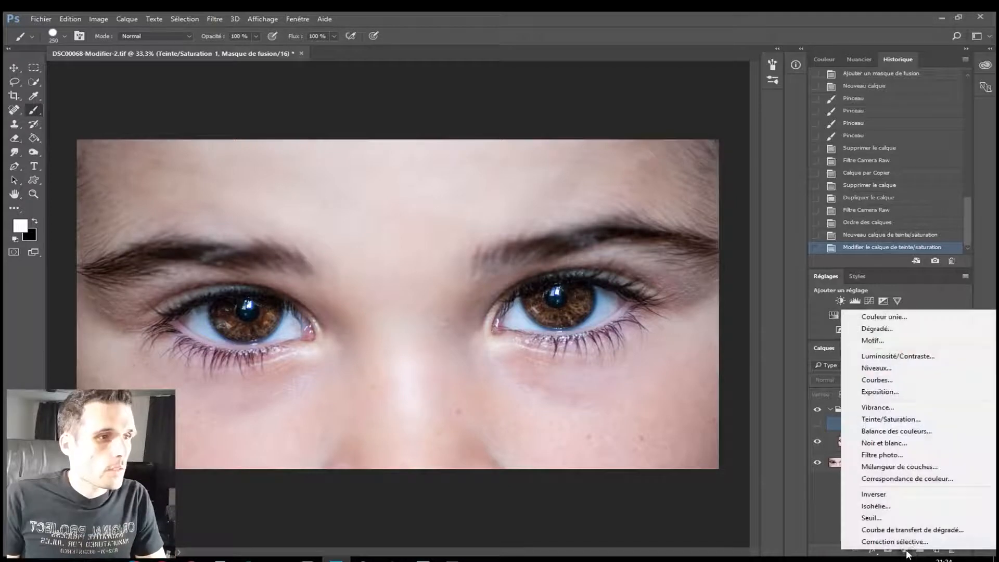
pyautogui.click(931, 431)
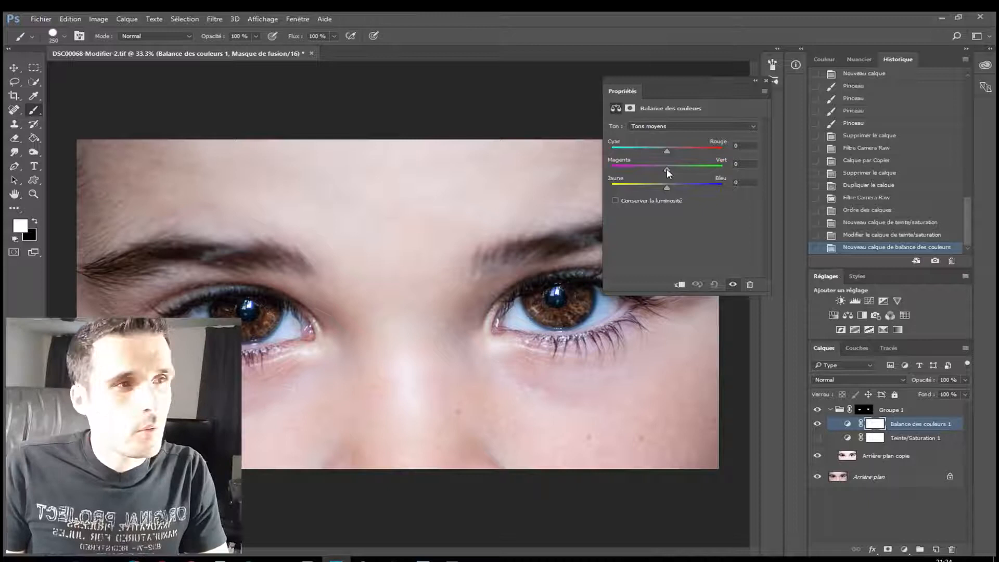
pyautogui.moveTo(667, 169); pyautogui.dragTo(668, 169)
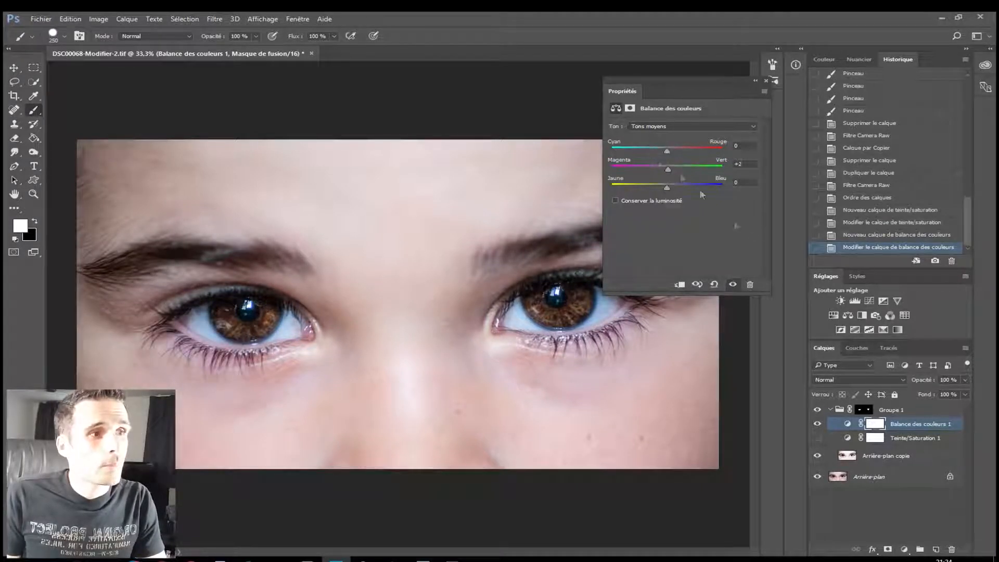
pyautogui.press('Delete')
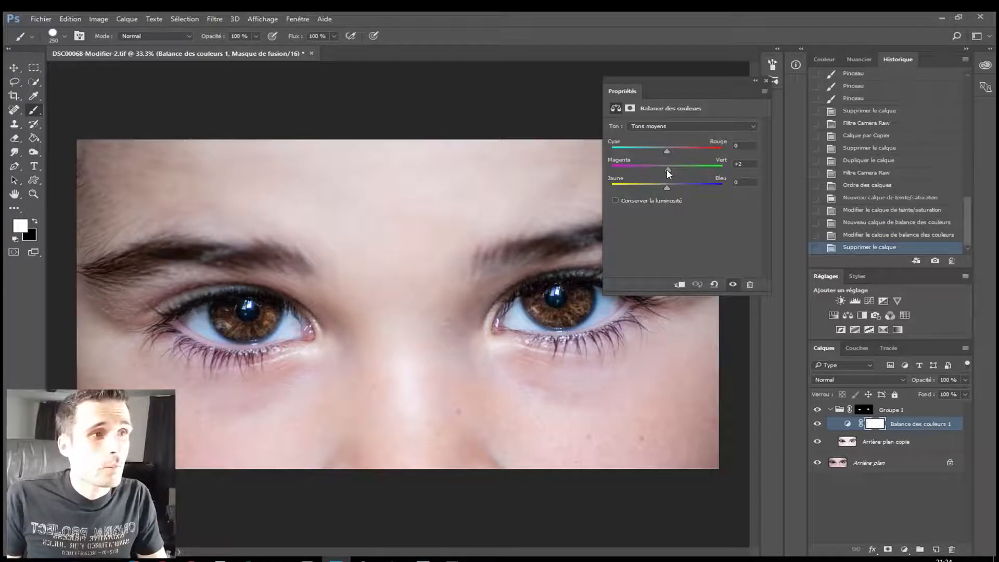
# Step: Set the Color Balance layer's midtones to cyan–red -65, magenta–green +100 and yellow–blue +44
pyautogui.moveTo(666, 170); pyautogui.dragTo(732, 173)
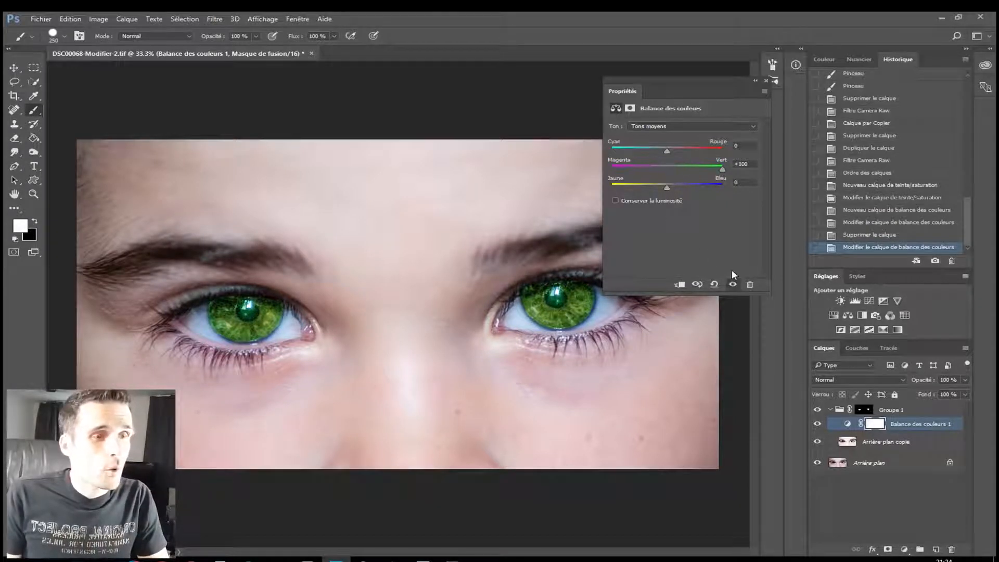
pyautogui.moveTo(667, 189); pyautogui.dragTo(683, 196)
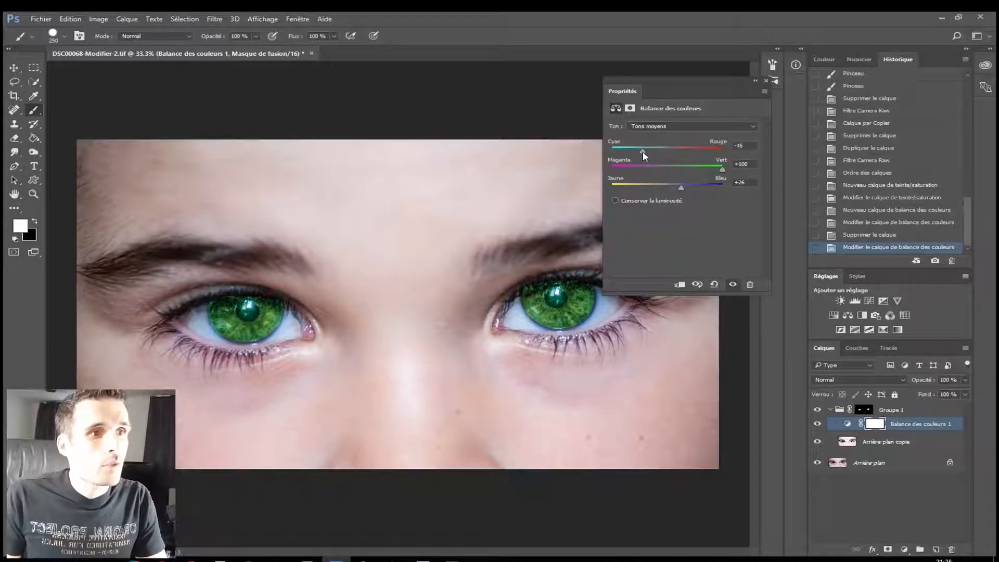
pyautogui.moveTo(633, 154); pyautogui.dragTo(630, 152)
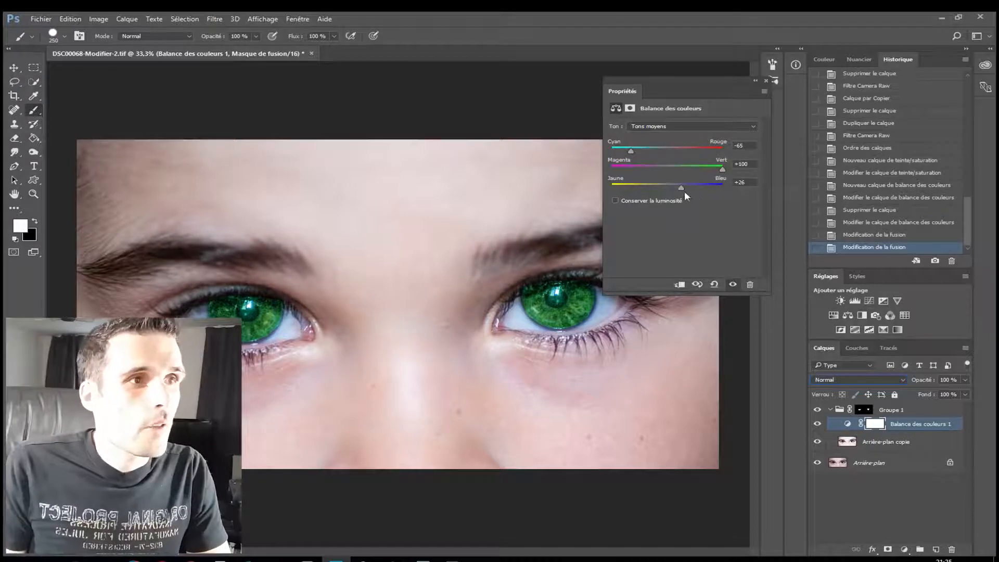
pyautogui.moveTo(681, 188); pyautogui.dragTo(691, 188)
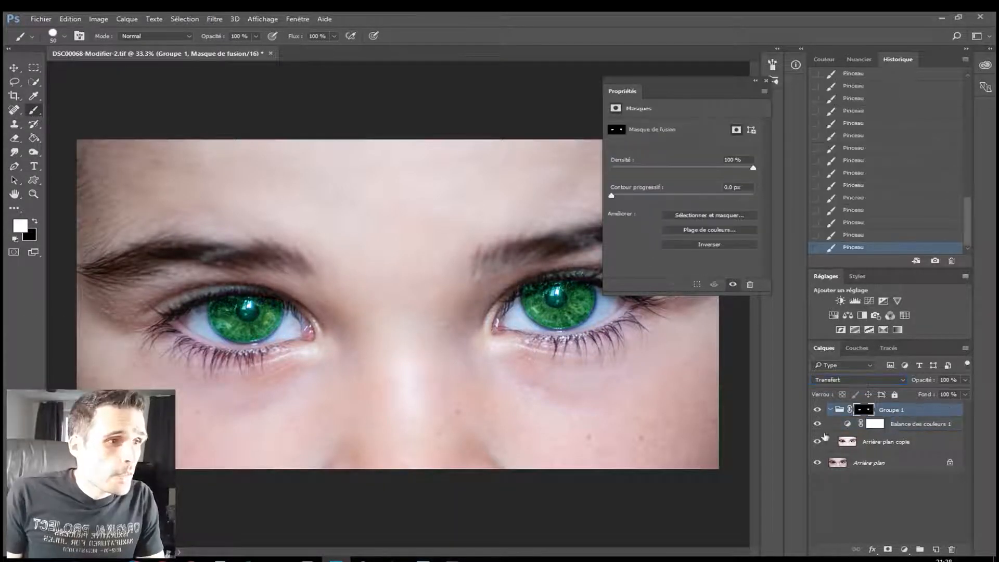
# Step: Compare the irises with the Color Balance layer hidden and shown, and reopen its settings
pyautogui.click(818, 424)
pyautogui.click(818, 424)
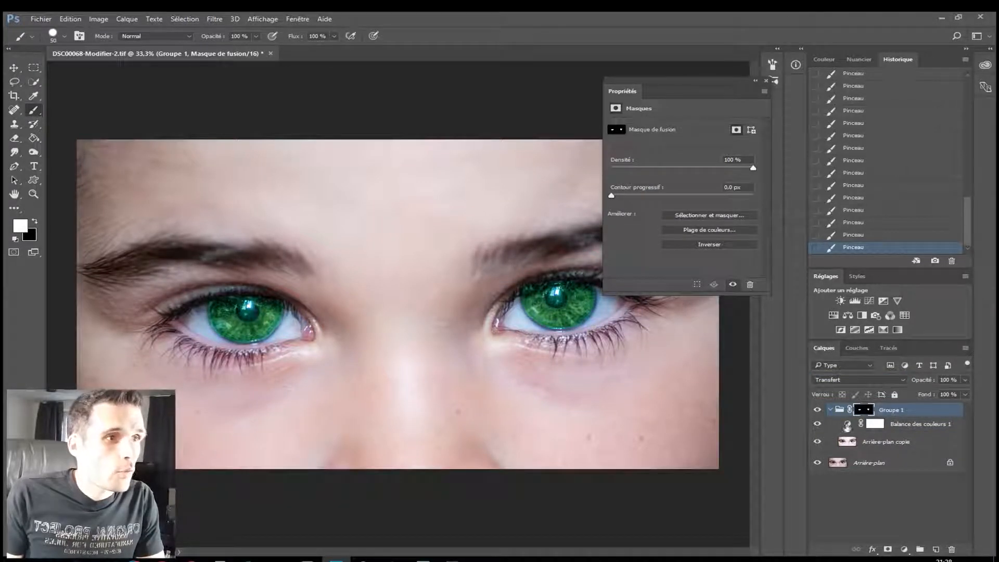
pyautogui.click(848, 424)
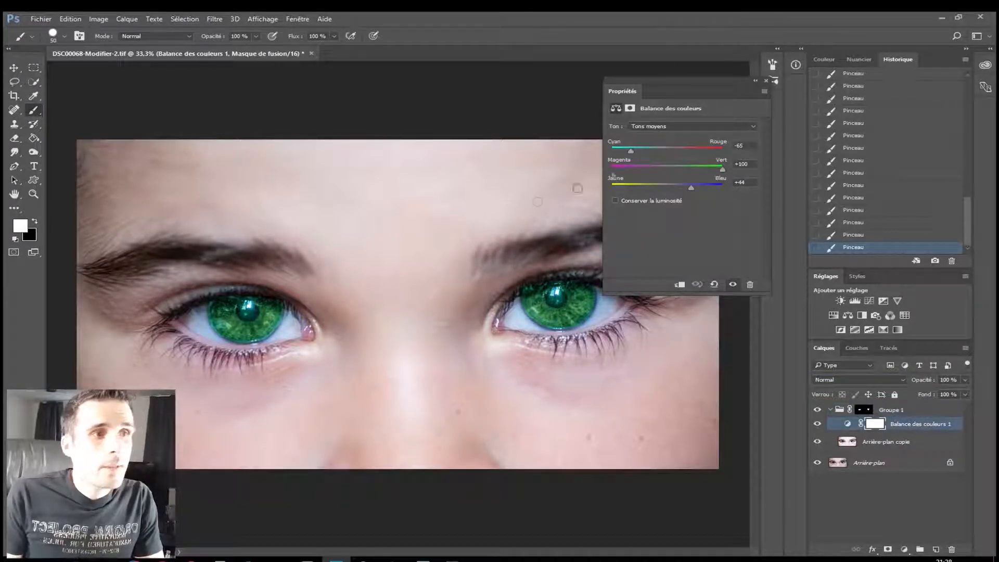
# Step: Set the Color Balance shadows to cyan–red -28, magenta–green +35 and yellow–blue +22 while viewing the right eye up close
pyautogui.hotkey('ctrl', '+')
pyautogui.hotkey('ctrl', '+')
pyautogui.moveTo(613, 361); pyautogui.dragTo(418, 351)
pyautogui.click(677, 127)
pyautogui.click(664, 134)
pyautogui.moveTo(667, 151); pyautogui.dragTo(528, 144)
pyautogui.moveTo(643, 154); pyautogui.dragTo(665, 152)
pyautogui.moveTo(664, 187); pyautogui.dragTo(652, 152)
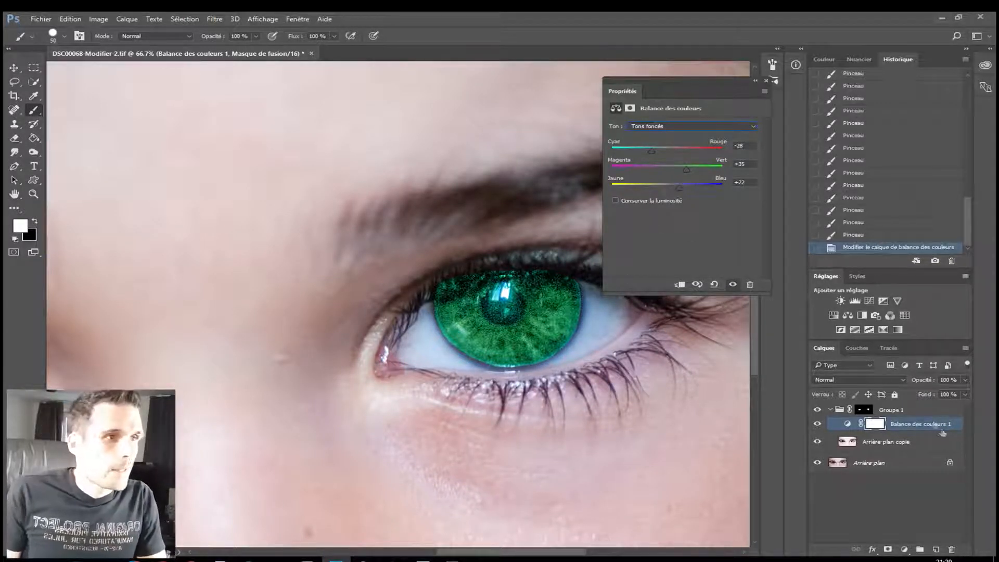
# Step: Set the Color Balance highlights to magenta–green -20 and yellow–blue +16, and view both eyes
pyautogui.click(639, 127)
pyautogui.click(633, 148)
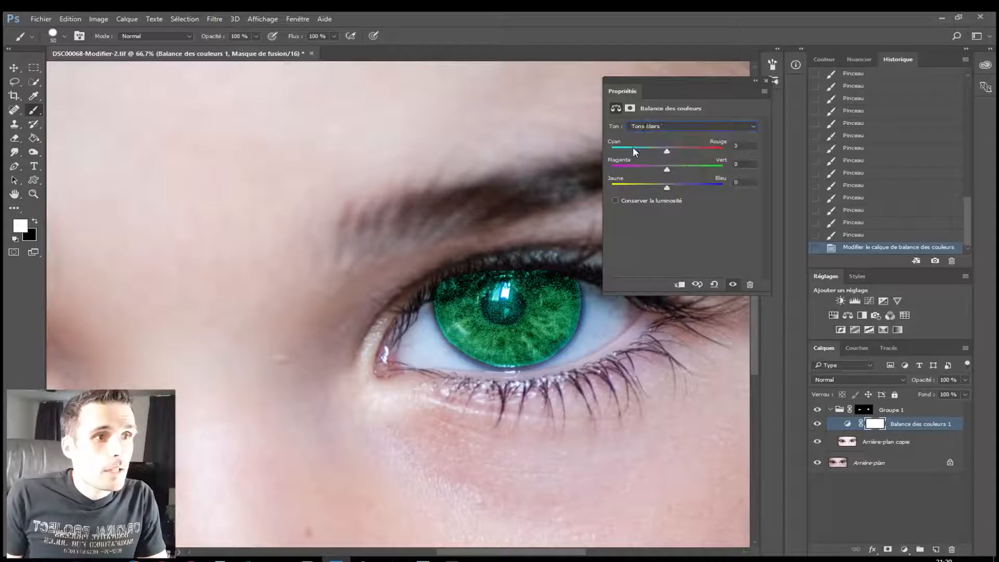
pyautogui.moveTo(667, 188)
pyautogui.mouseDown()
pyautogui.moveTo(751, 193)
pyautogui.moveTo(591, 184)
pyautogui.moveTo(687, 197)
pyautogui.moveTo(669, 194)
pyautogui.mouseUp()
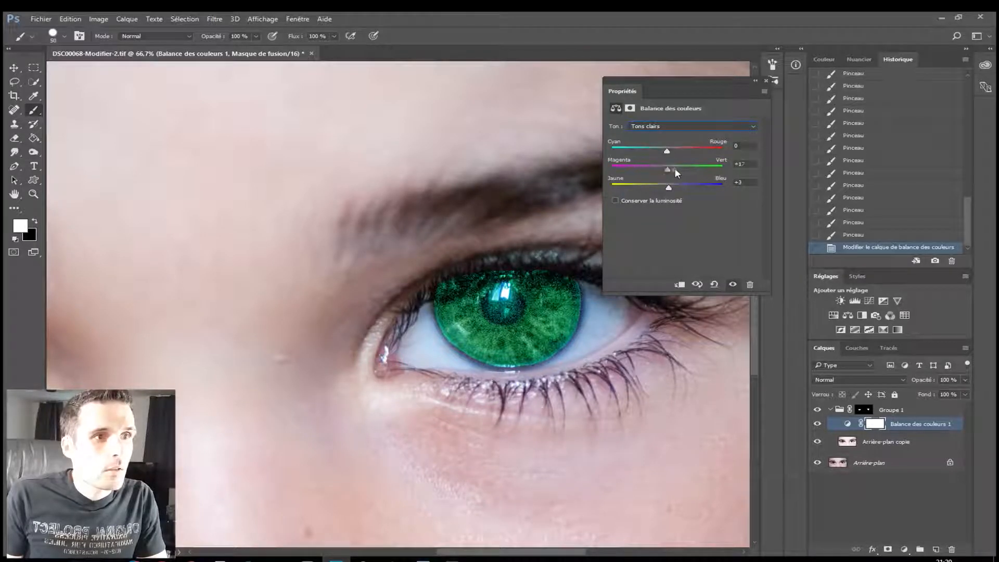
pyautogui.moveTo(678, 173); pyautogui.dragTo(652, 173)
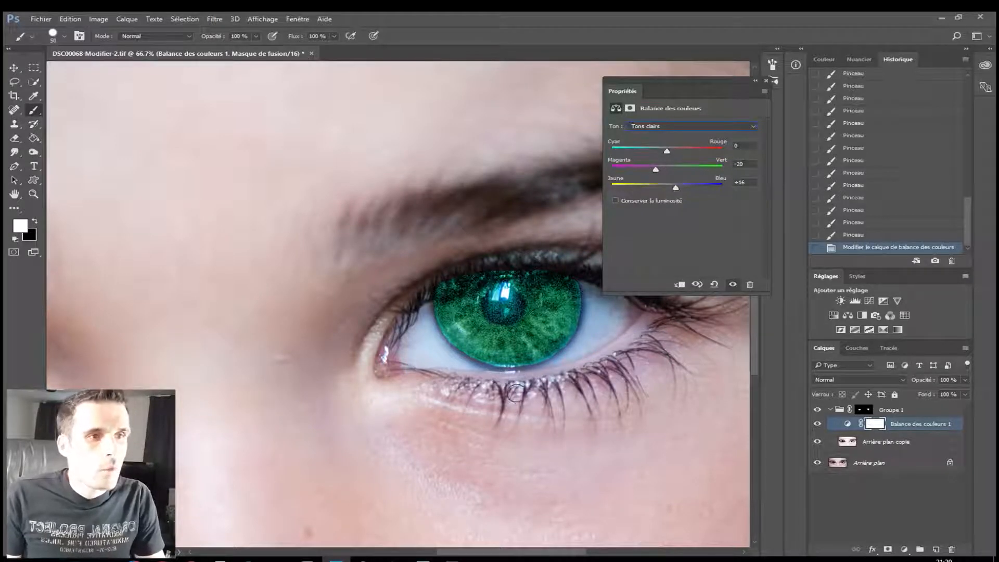
pyautogui.scroll(-2, 562, 323)
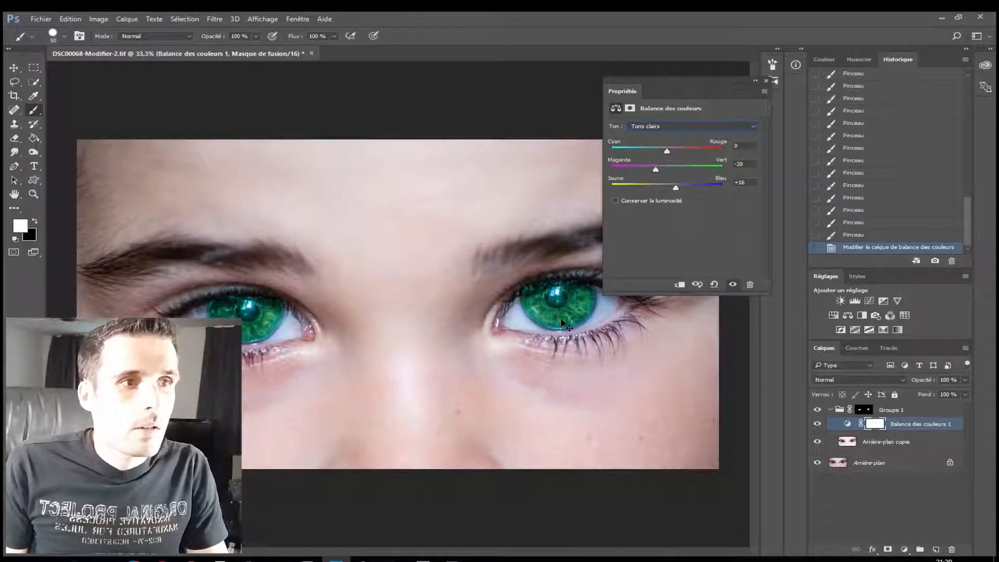
# Step: Change the Color Balance layer's blend mode to Teinte (Hue)
pyautogui.hotkey('ctrl', '+')
pyautogui.click(857, 380)
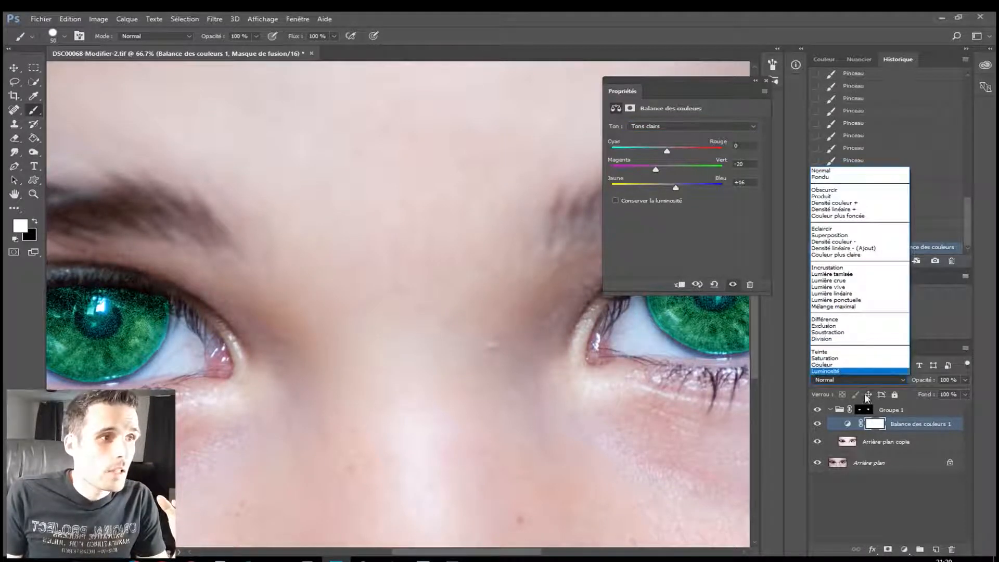
pyautogui.click(853, 382)
pyautogui.click(851, 381)
pyautogui.click(858, 386)
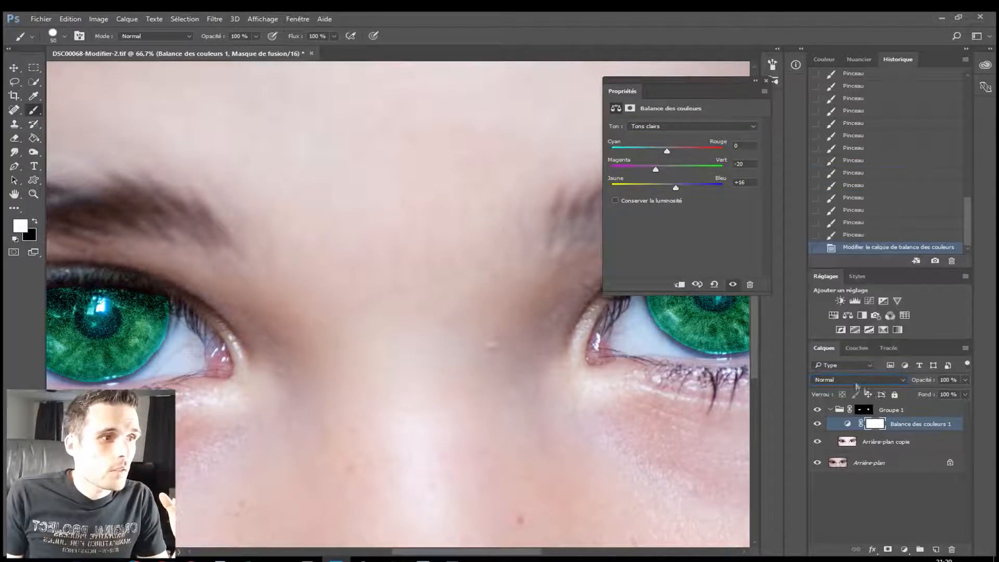
pyautogui.click(921, 412)
pyautogui.click(903, 425)
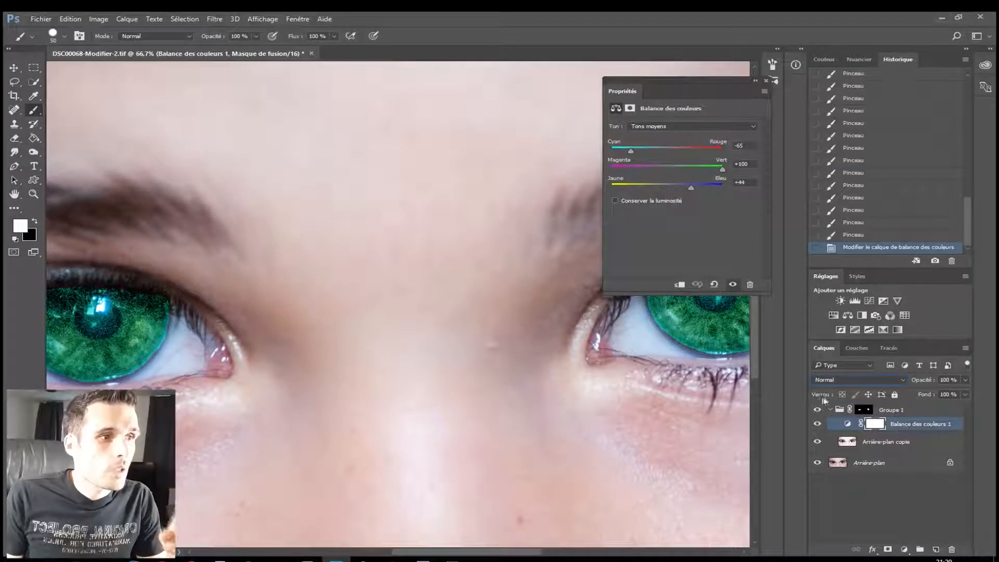
pyautogui.click(845, 380)
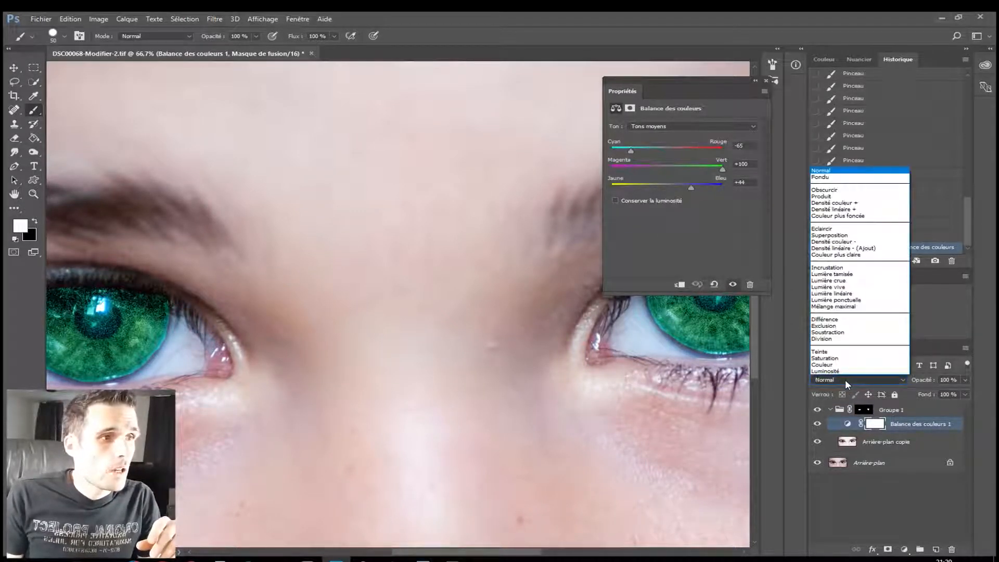
pyautogui.click(821, 352)
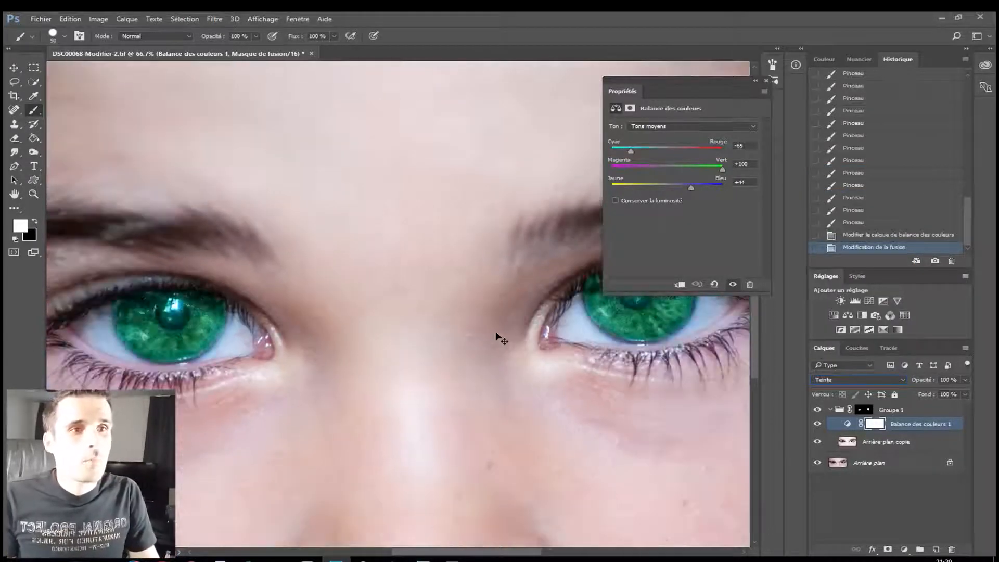
# Step: Examine the recoloured iris, and set Color Balance yellow–blue to +46 in the midtones and magenta–green to +71 in the shadows
pyautogui.hotkey('ctrl', '-')
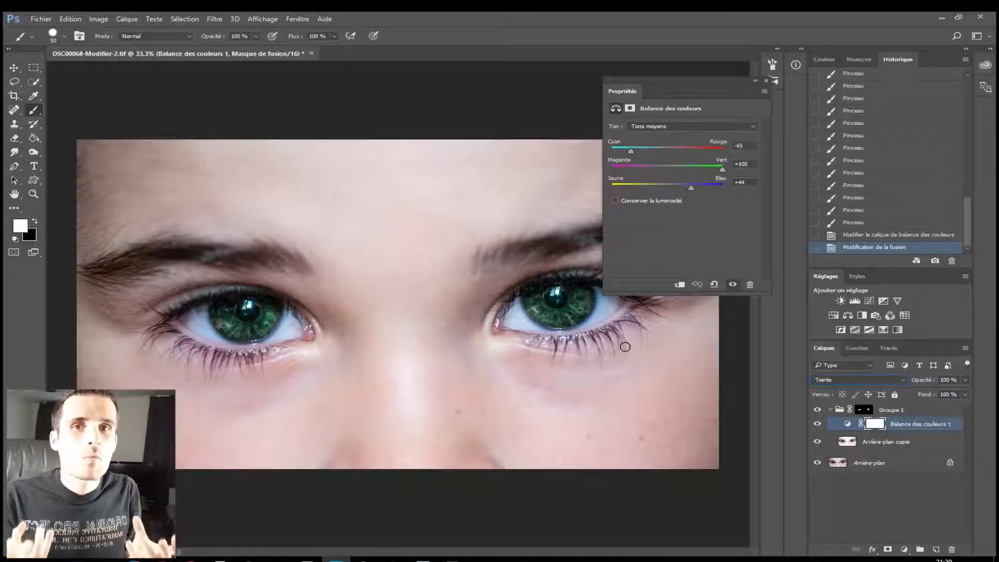
pyautogui.hotkey('ctrl', '+')
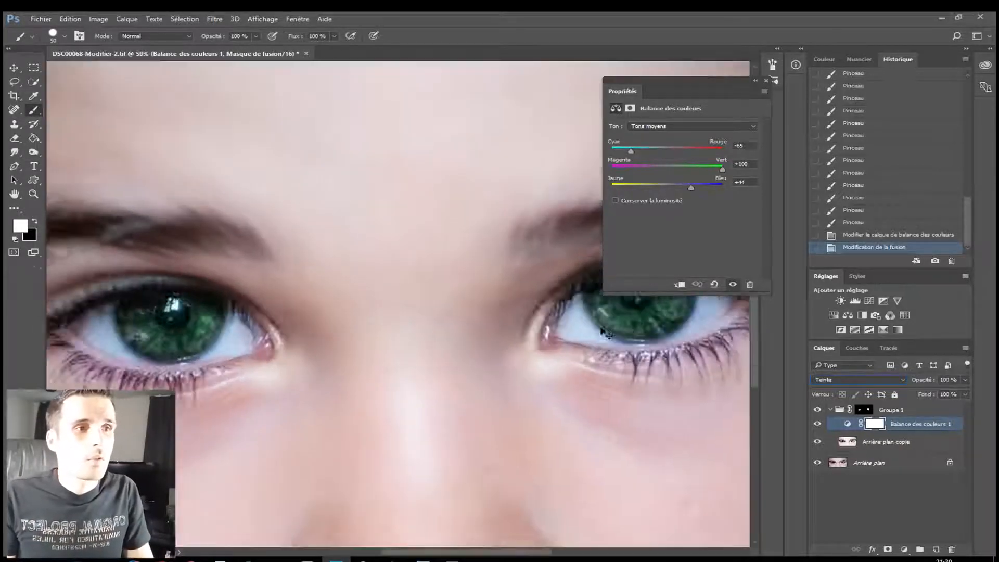
pyautogui.hotkey('ctrl', '+')
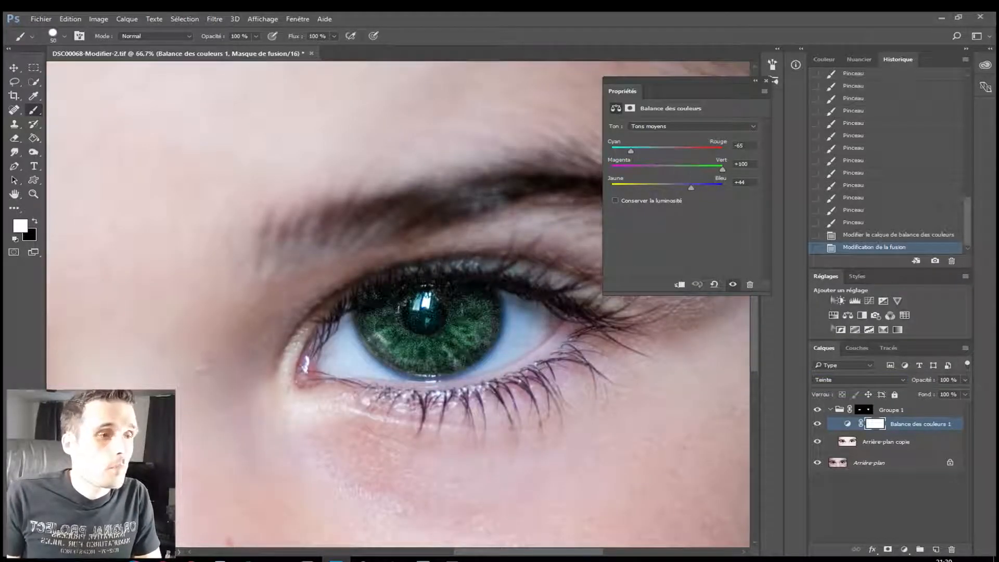
pyautogui.click(847, 424)
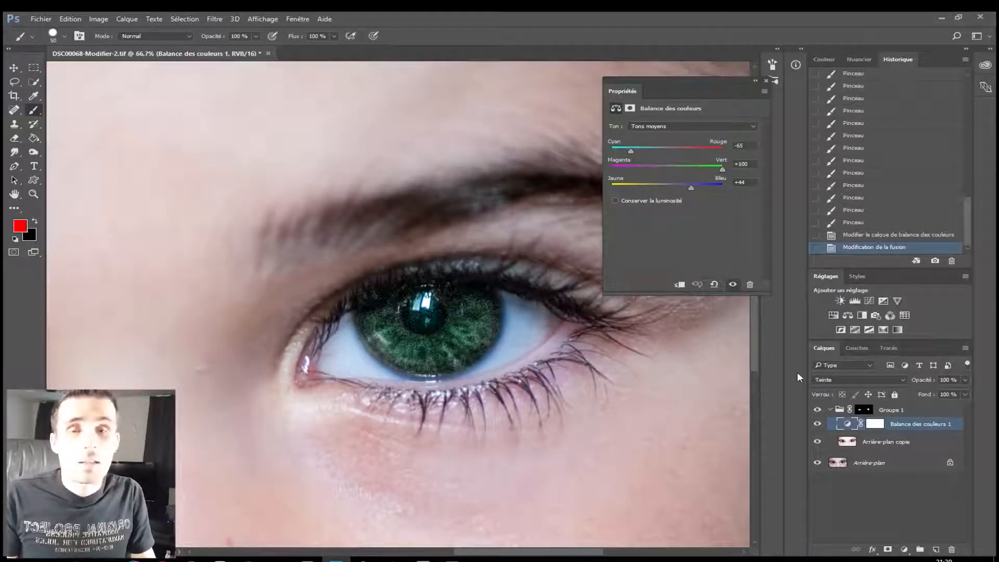
pyautogui.hotkey('ctrl', '-')
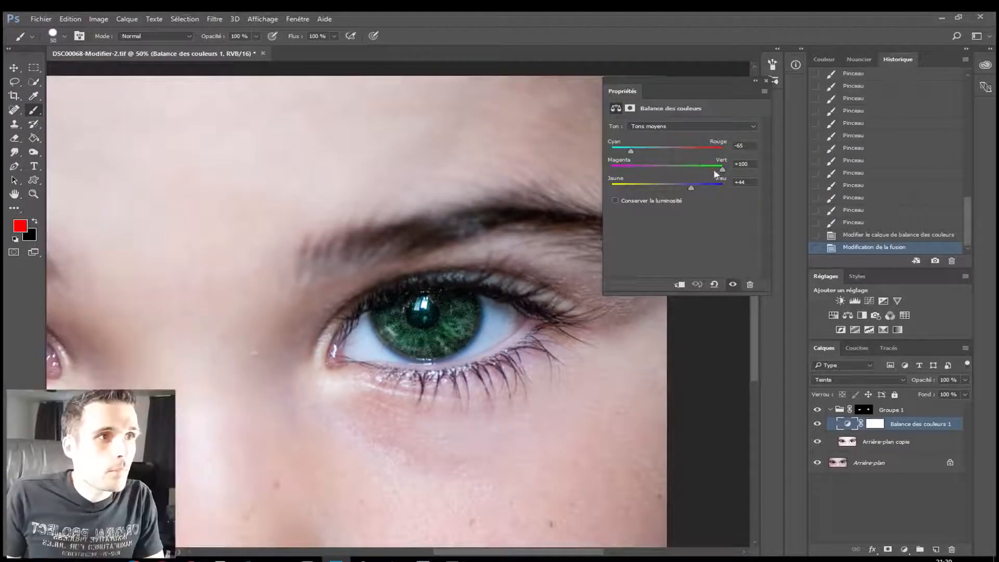
pyautogui.moveTo(691, 186); pyautogui.dragTo(692, 186)
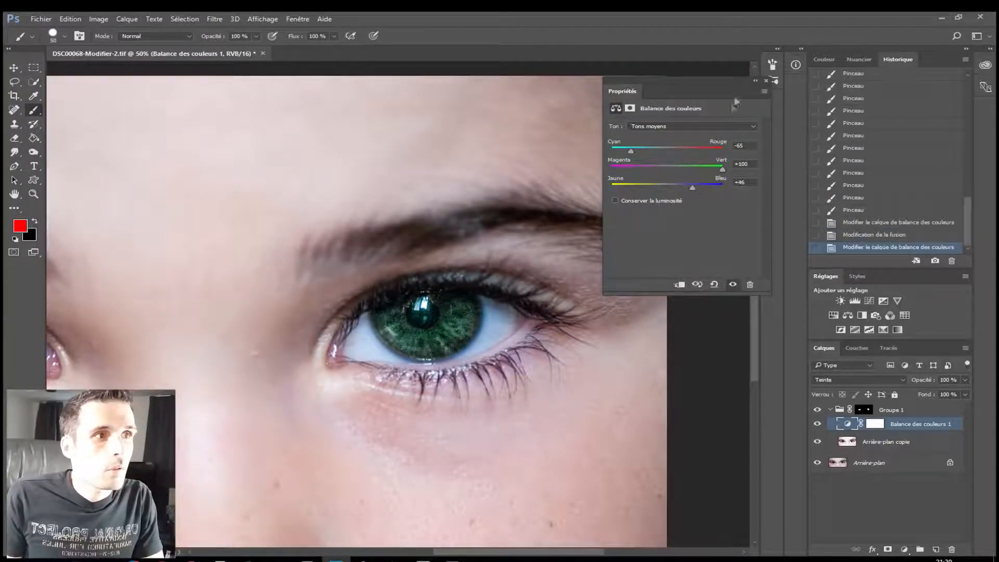
pyautogui.click(741, 129)
pyautogui.click(647, 134)
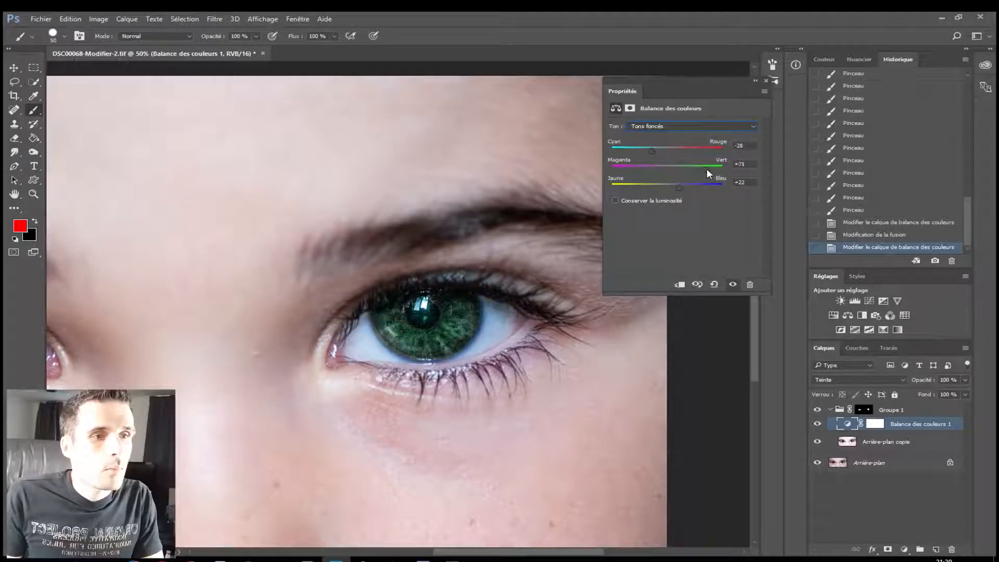
# Step: Set the Color Balance highlights to cyan–red -2, magenta–green +52 and yellow–blue +34, and view the whole portrait
pyautogui.click(692, 127)
pyautogui.click(638, 148)
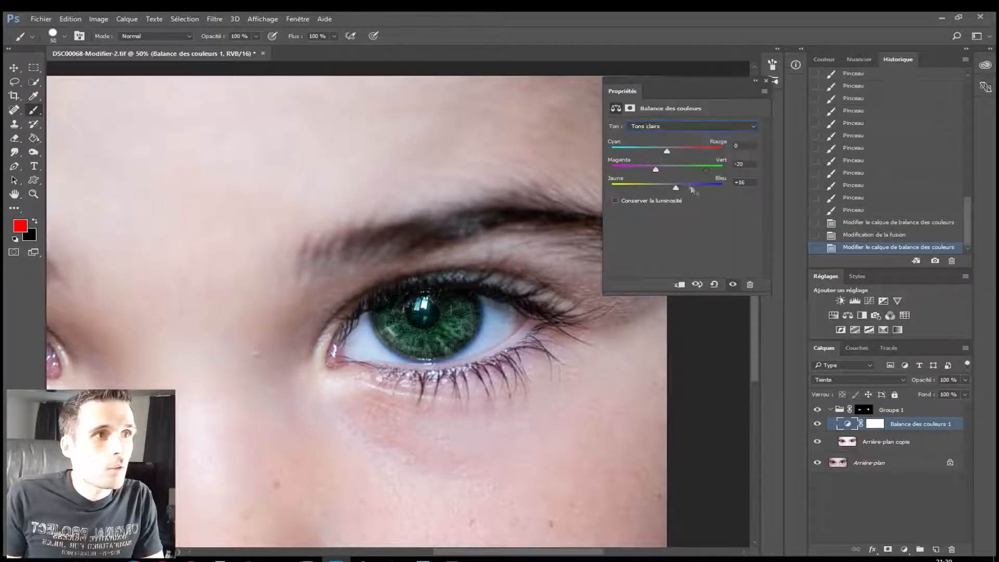
pyautogui.moveTo(657, 169); pyautogui.dragTo(673, 172)
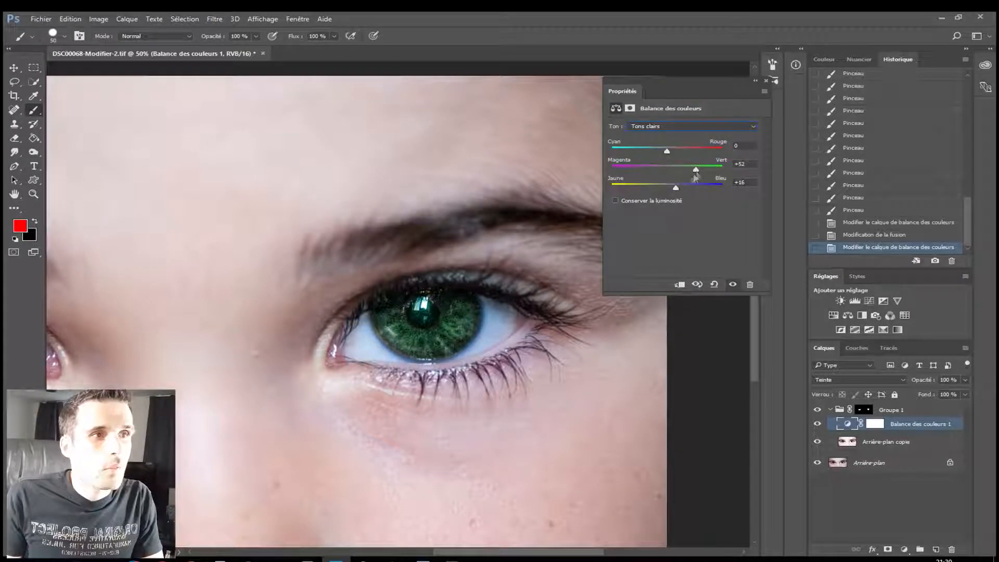
pyautogui.moveTo(686, 189); pyautogui.dragTo(684, 189)
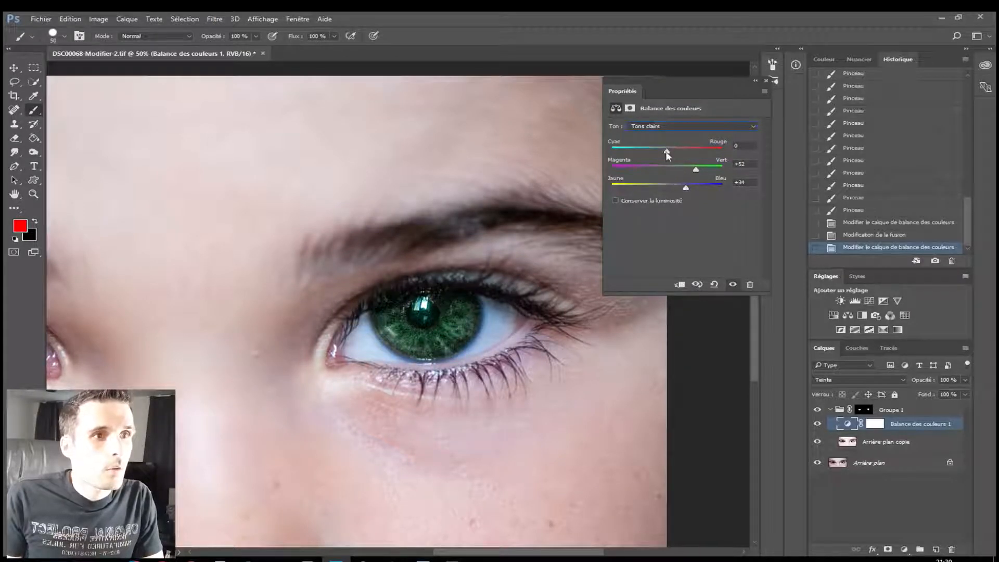
pyautogui.hotkey('ctrl', '-')
pyautogui.hotkey('ctrl', '-')
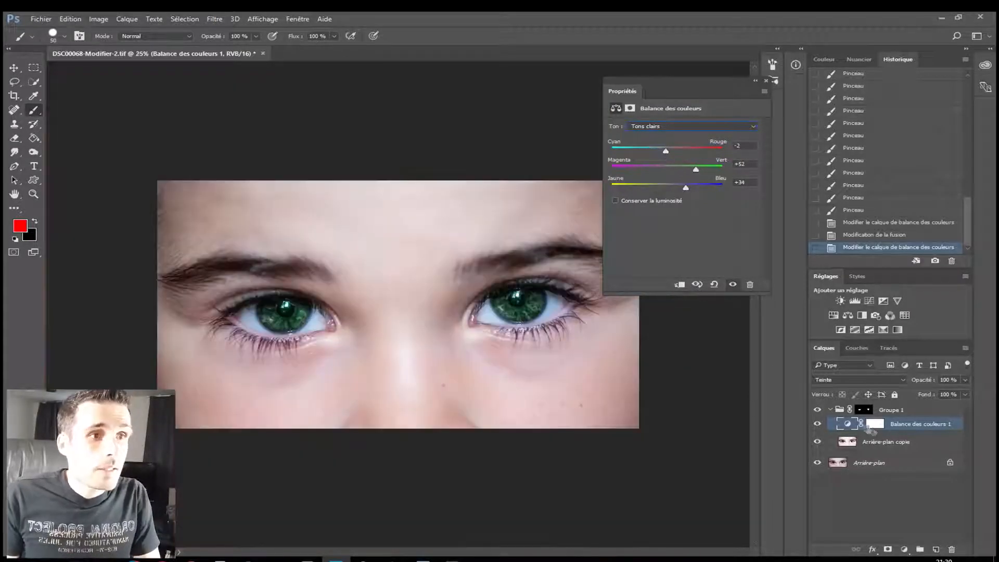
# Step: Apply the Camera Raw filter to the background copy with exposure +0.85 and clarity +39, and lower that layer's opacity to 63%
pyautogui.click(889, 446)
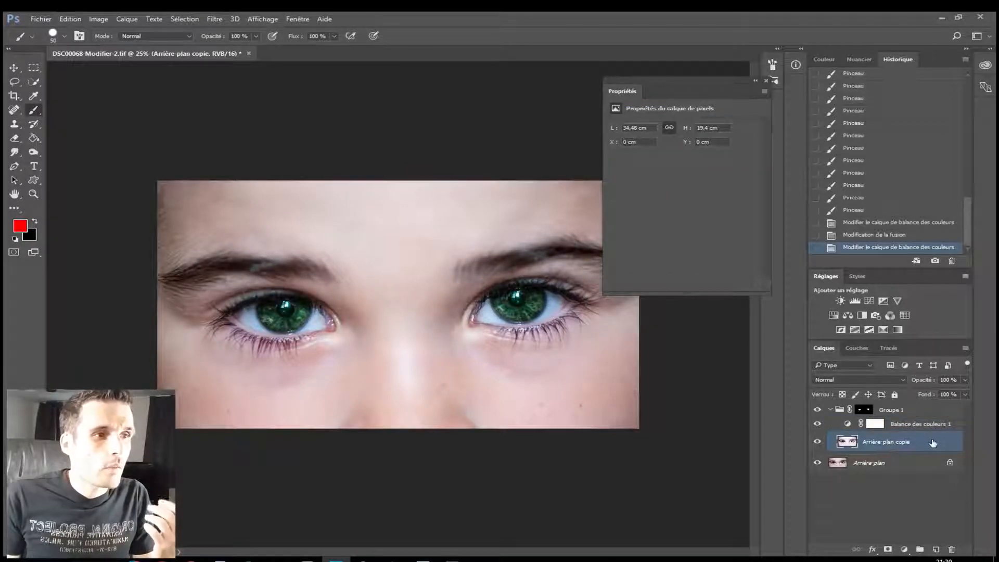
pyautogui.click(214, 19)
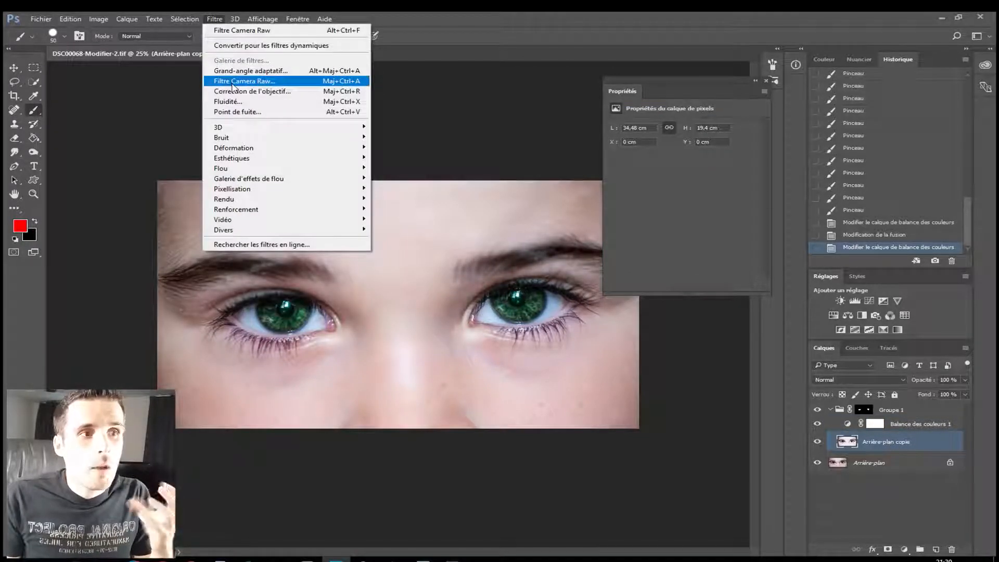
pyautogui.click(233, 85)
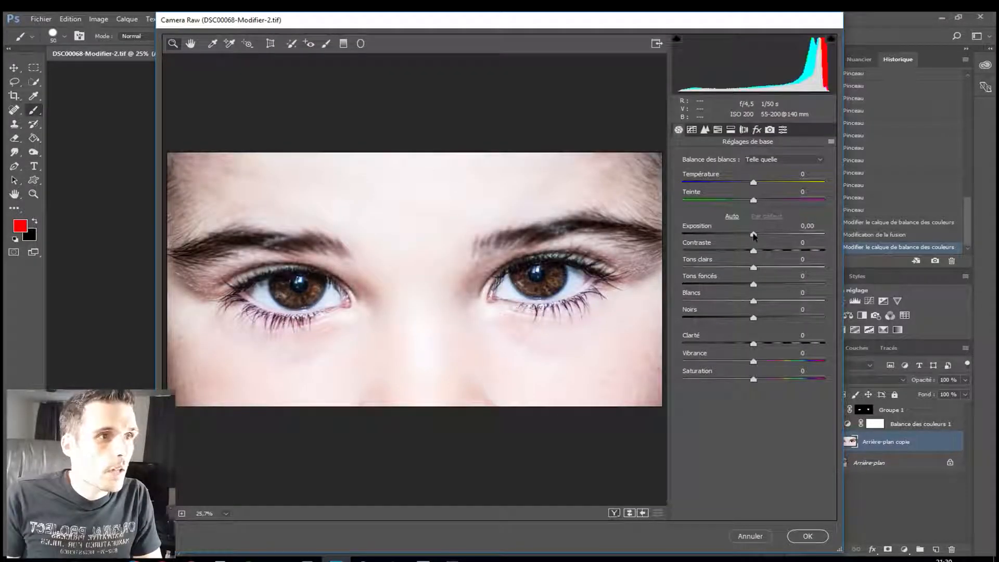
pyautogui.moveTo(753, 235); pyautogui.dragTo(765, 235)
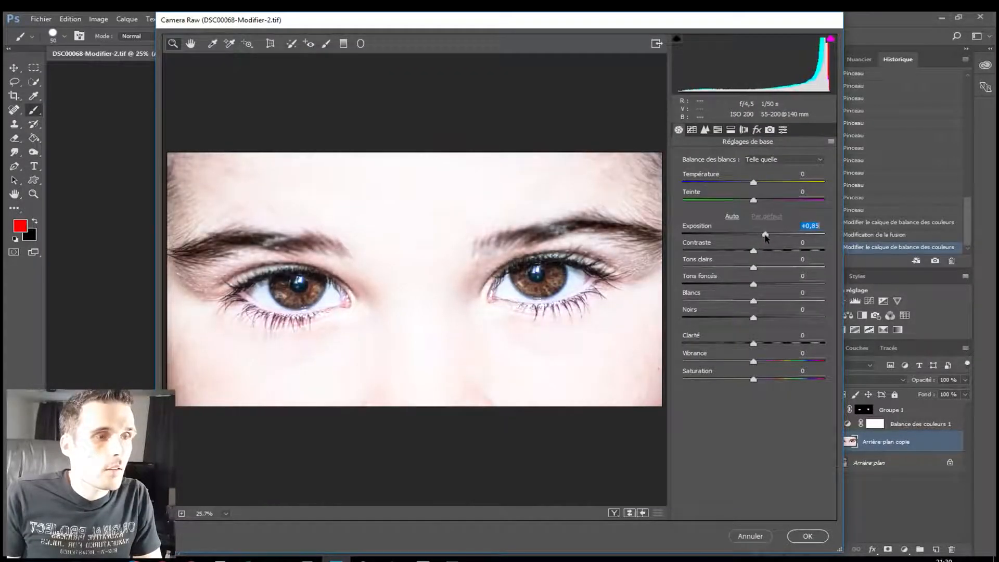
pyautogui.moveTo(754, 343); pyautogui.dragTo(785, 346)
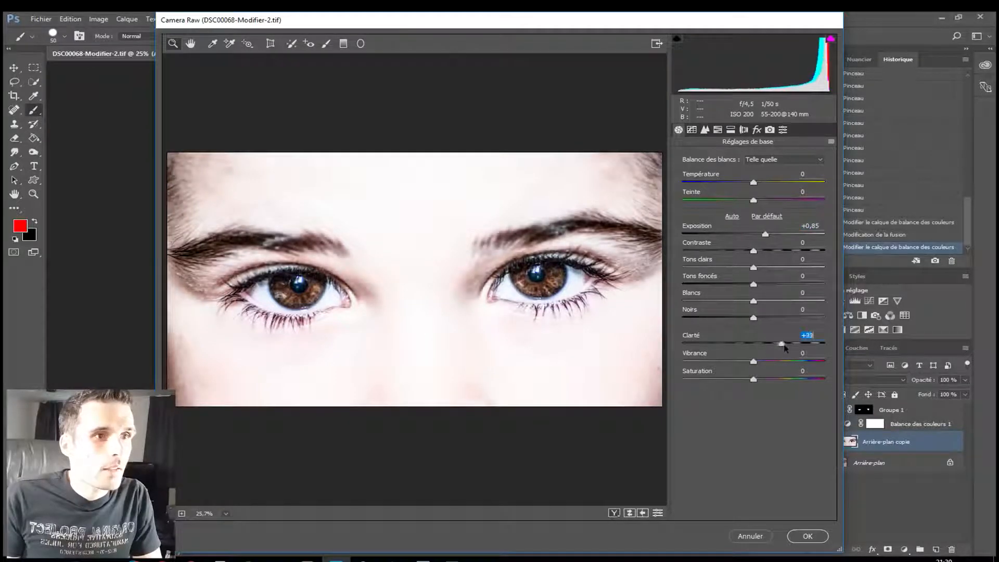
pyautogui.click(808, 536)
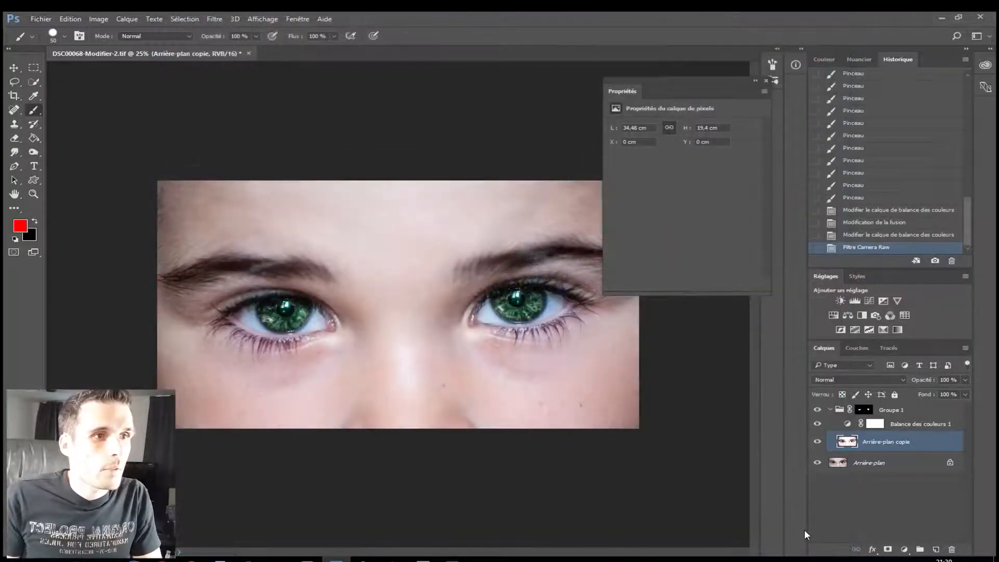
pyautogui.click(964, 380)
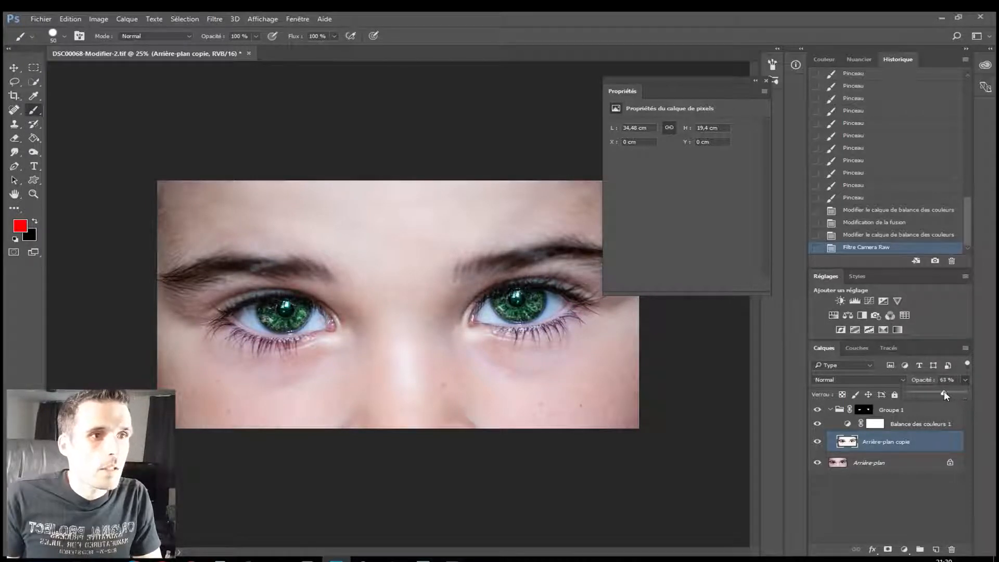
pyautogui.moveTo(944, 391); pyautogui.dragTo(944, 391)
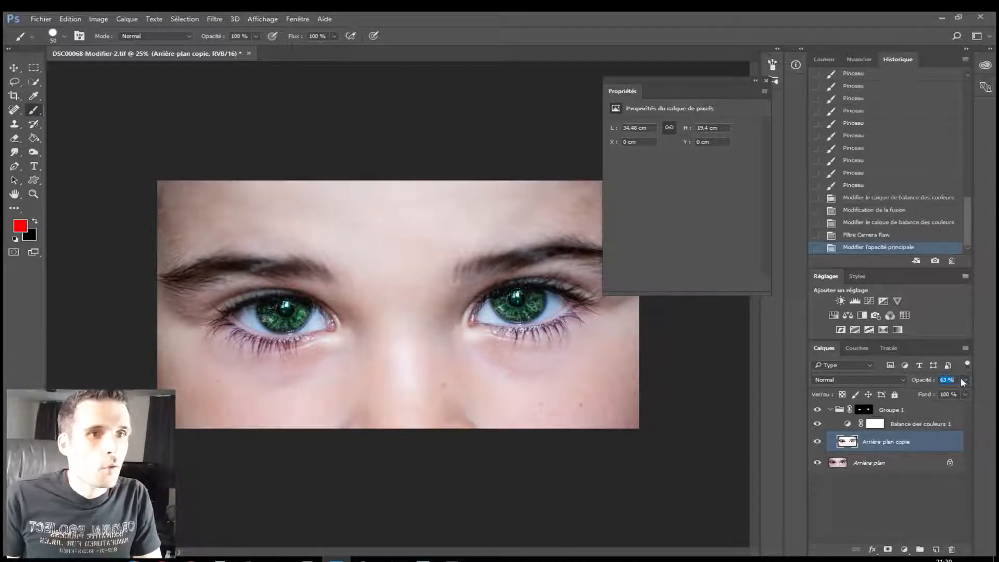
# Step: Select the mask of Groupe 1 for retouching around the inner edge of the iris
pyautogui.hotkey('ctrl', '+')
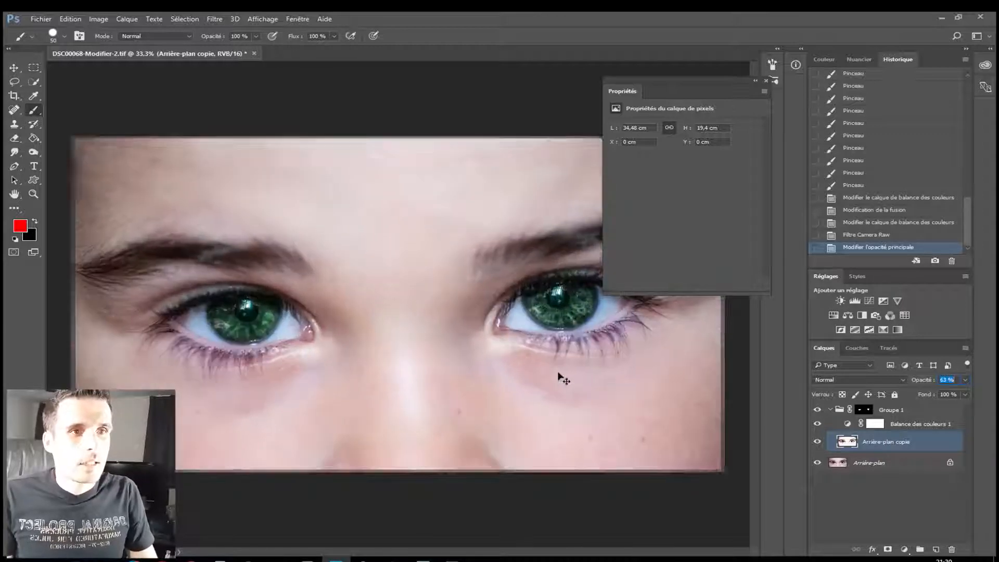
pyautogui.moveTo(549, 369); pyautogui.dragTo(423, 394)
pyautogui.click(867, 410)
pyautogui.scroll(3, 203, 374)
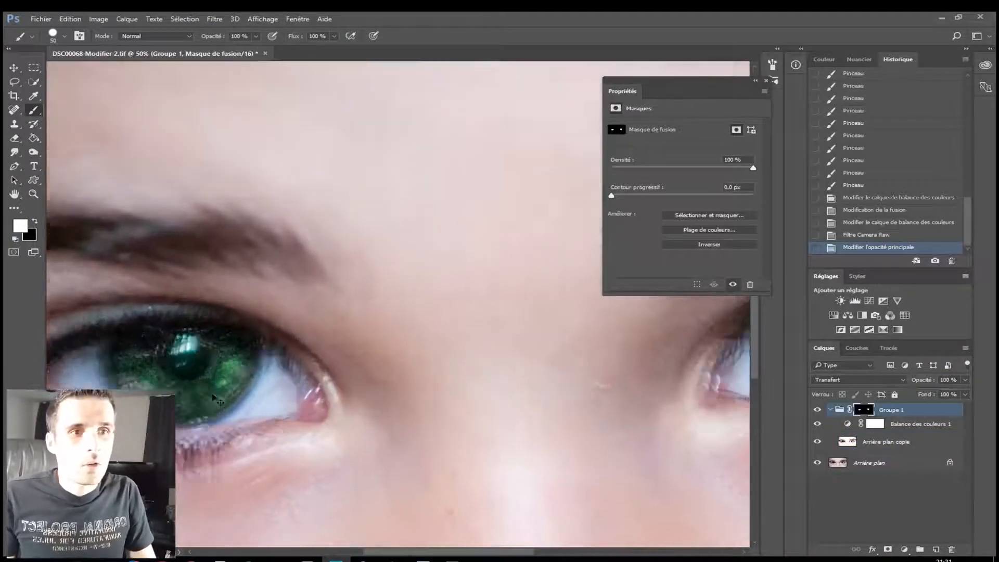
pyautogui.moveTo(195, 358); pyautogui.dragTo(419, 375)
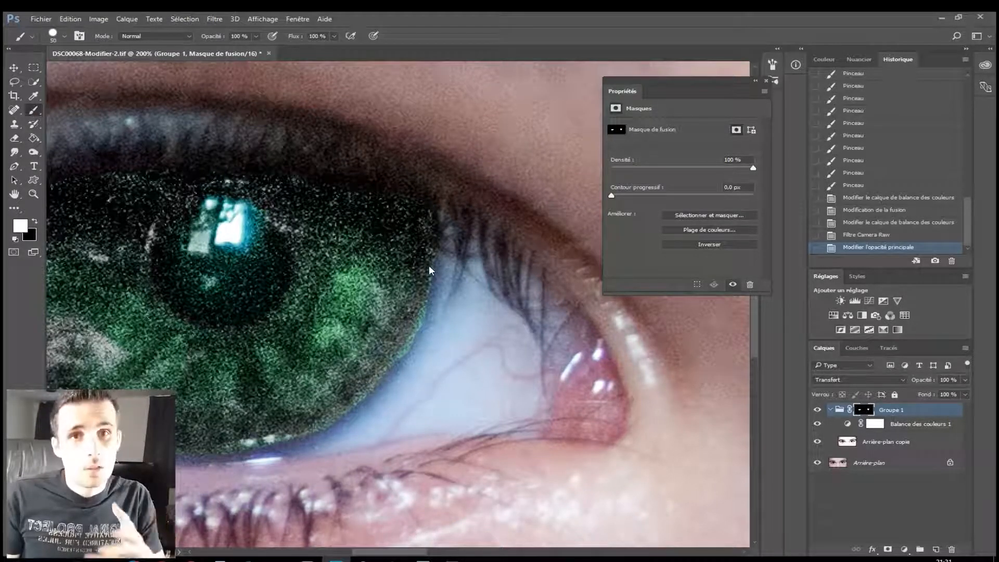
# Step: Try painting white on the group mask over the eye white beside the iris, and undo the stroke
pyautogui.moveTo(486, 350); pyautogui.dragTo(463, 348)
pyautogui.moveTo(442, 302); pyautogui.dragTo(430, 330)
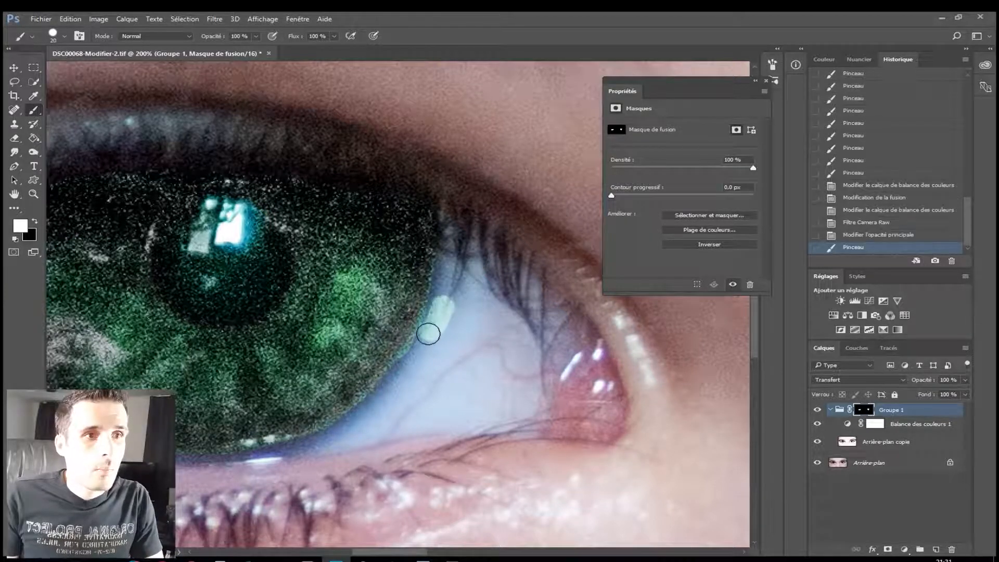
pyautogui.hotkey('ctrl', 'z')
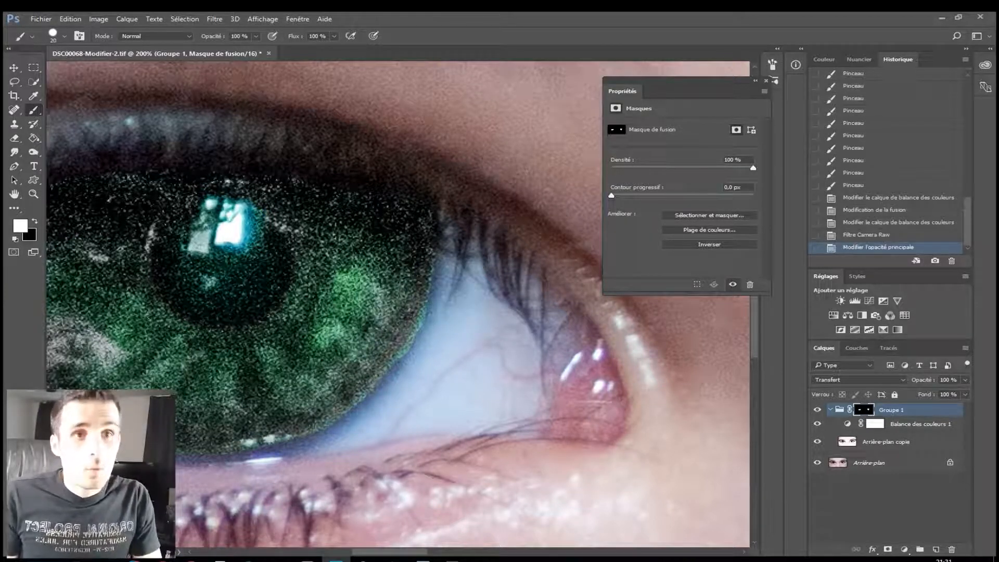
# Step: Paint black on the group mask with the 20 px brush along the iris's inner and lower edges to remove the green spill
pyautogui.click(35, 221)
pyautogui.click(35, 221)
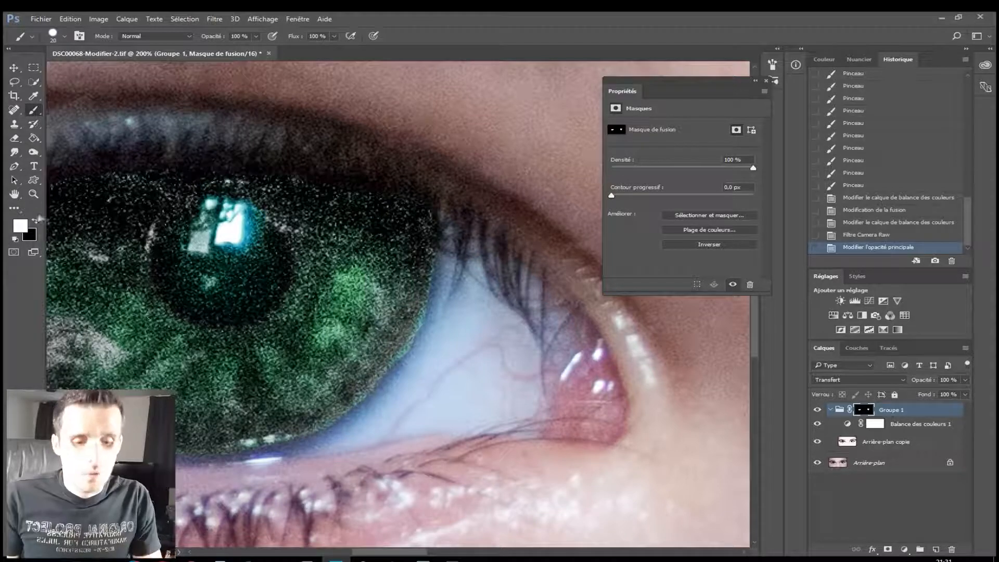
pyautogui.press('x')
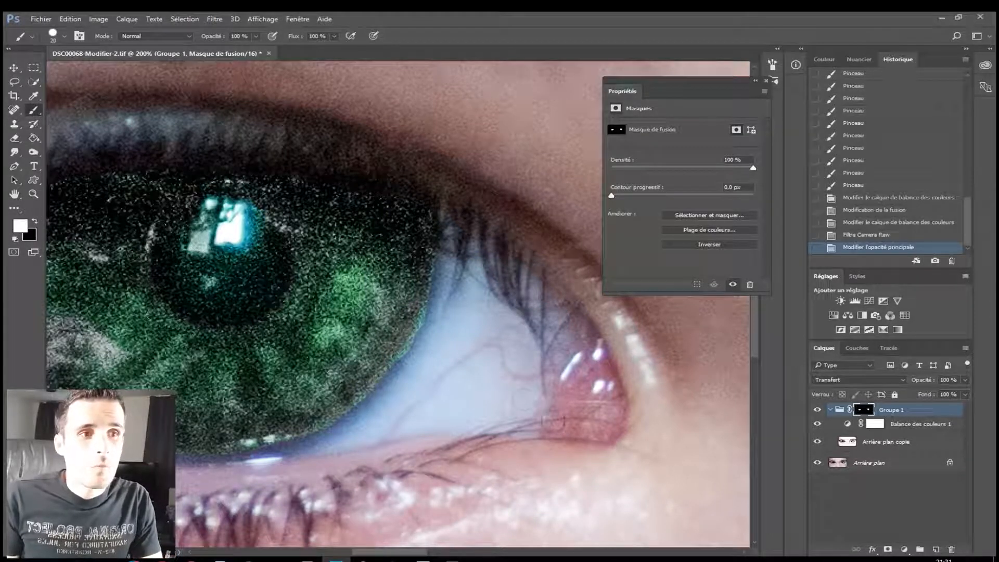
pyautogui.moveTo(454, 332)
pyautogui.mouseDown()
pyautogui.moveTo(440, 321)
pyautogui.moveTo(419, 337)
pyautogui.moveTo(400, 382)
pyautogui.mouseUp()
pyautogui.moveTo(446, 301); pyautogui.dragTo(433, 332)
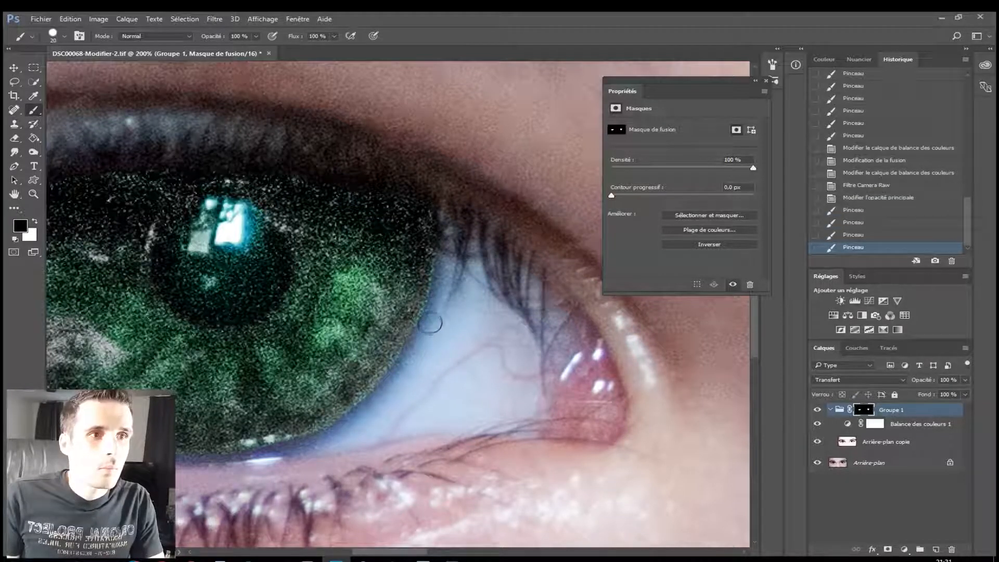
pyautogui.moveTo(445, 283)
pyautogui.mouseDown()
pyautogui.moveTo(409, 415)
pyautogui.moveTo(428, 344)
pyautogui.moveTo(367, 433)
pyautogui.moveTo(388, 418)
pyautogui.moveTo(391, 395)
pyautogui.moveTo(336, 444)
pyautogui.mouseUp()
pyautogui.moveTo(377, 409); pyautogui.dragTo(312, 449)
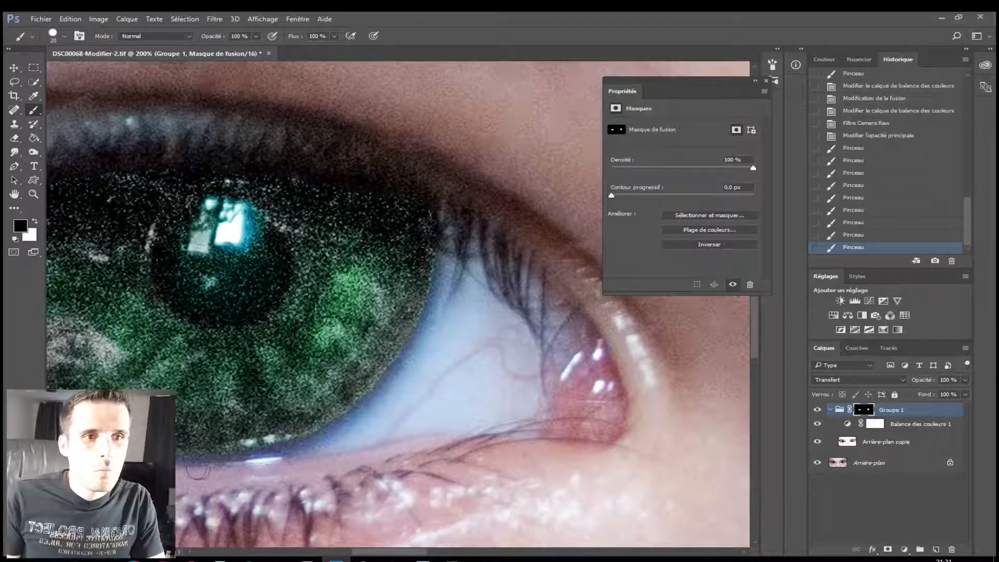
pyautogui.moveTo(247, 471); pyautogui.dragTo(244, 468)
# Step: Check the other iris's edges and the whole portrait, and close the Properties panel
pyautogui.scroll(-5, 472, 416)
pyautogui.scroll(5, 472, 416)
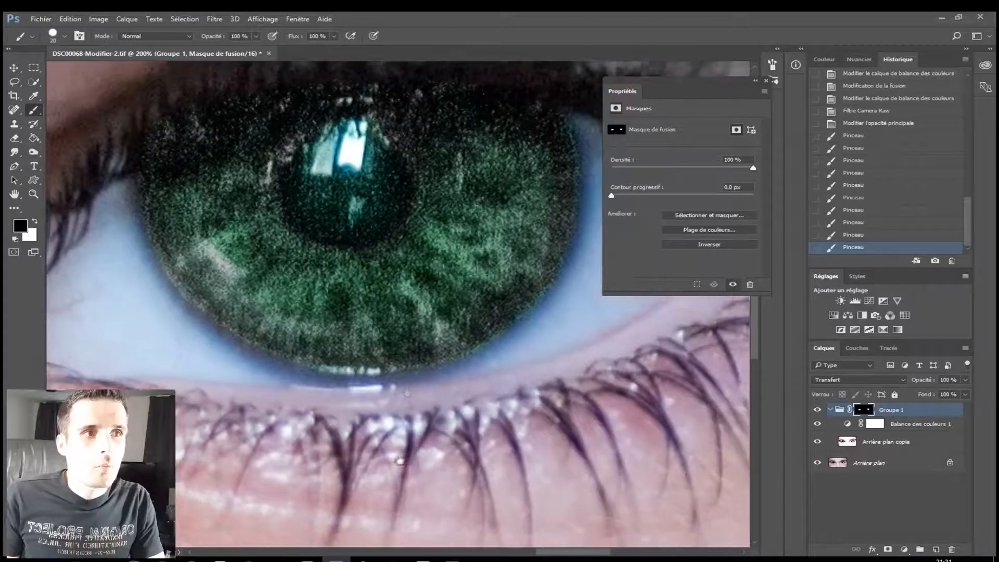
pyautogui.scroll(-4, 393, 429)
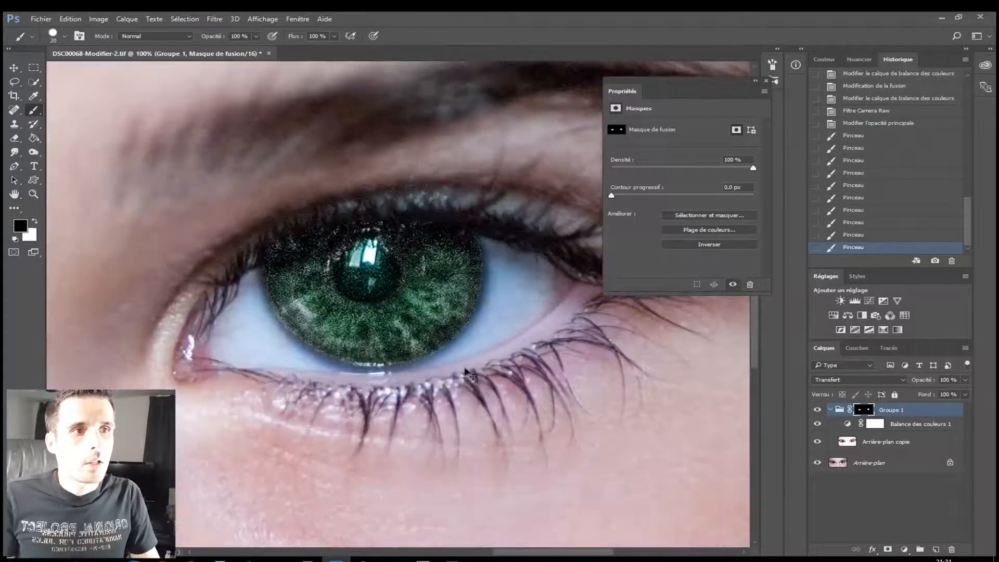
pyautogui.scroll(-1, 368, 350)
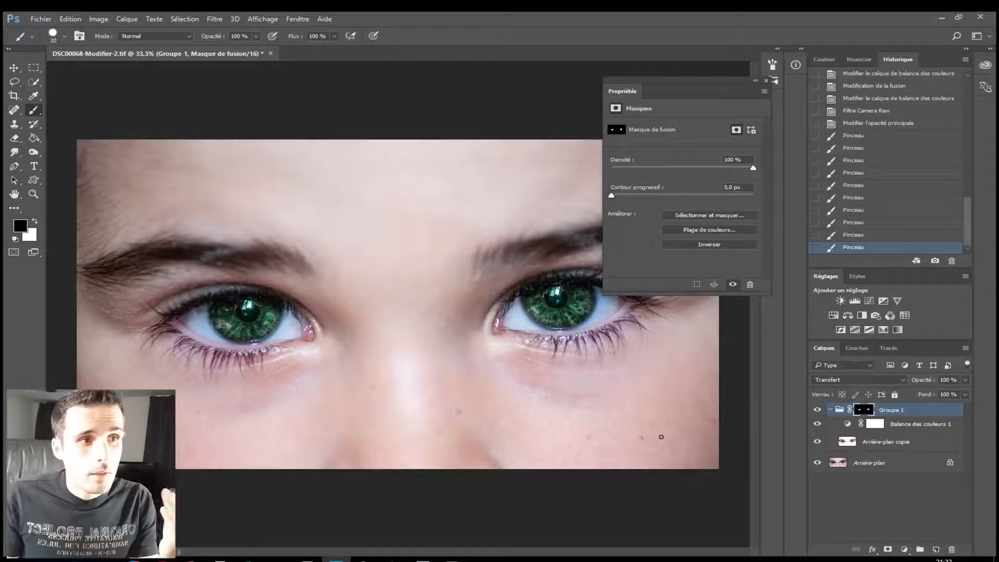
pyautogui.click(769, 81)
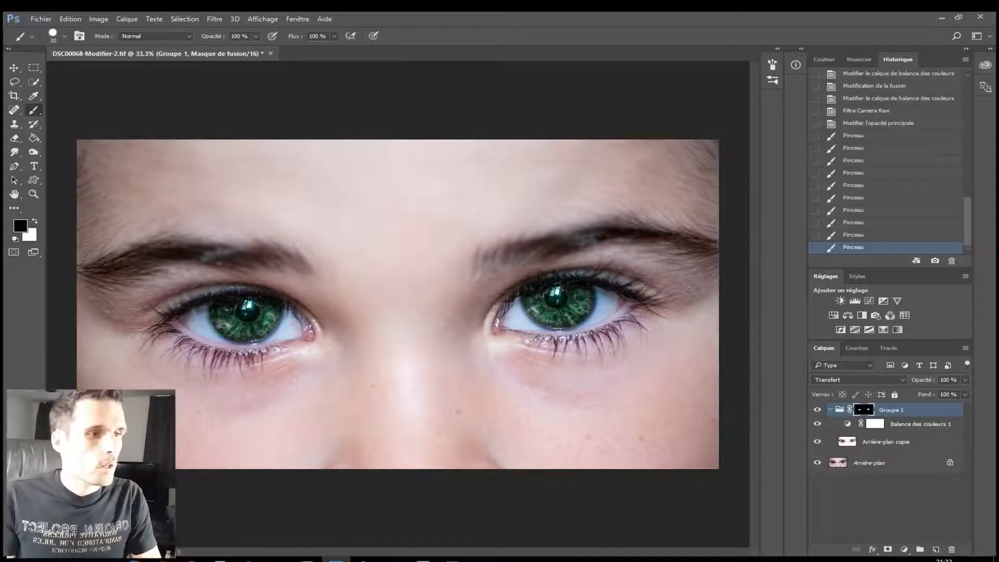
# Step: Create a new layer, Calque 1, in Lumière tamisée (Soft Light) mode filled with neutral 50% gray, inside Groupe 1
pyautogui.click(126, 21)
pyautogui.moveTo(156, 32)
pyautogui.click(314, 31)
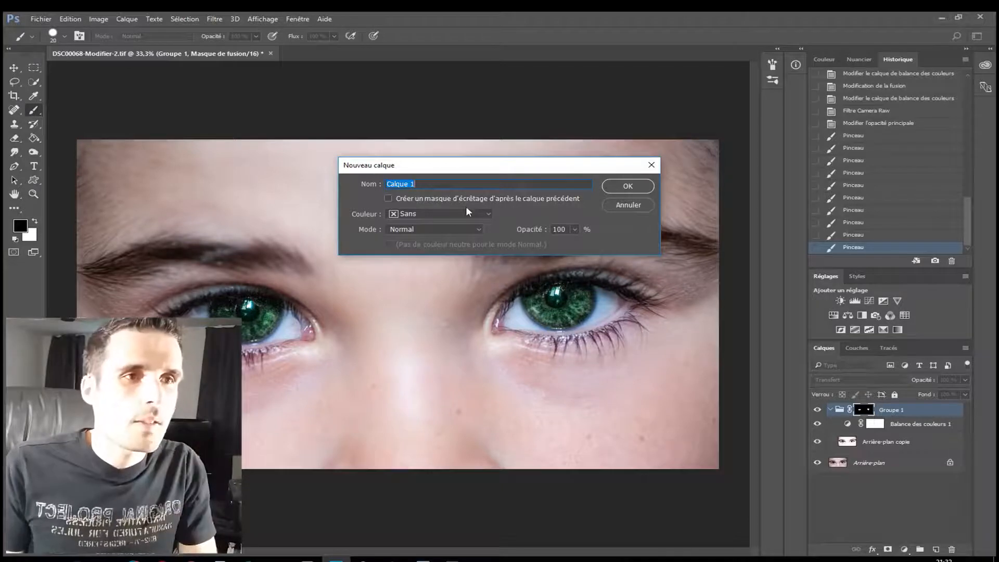
pyautogui.click(424, 229)
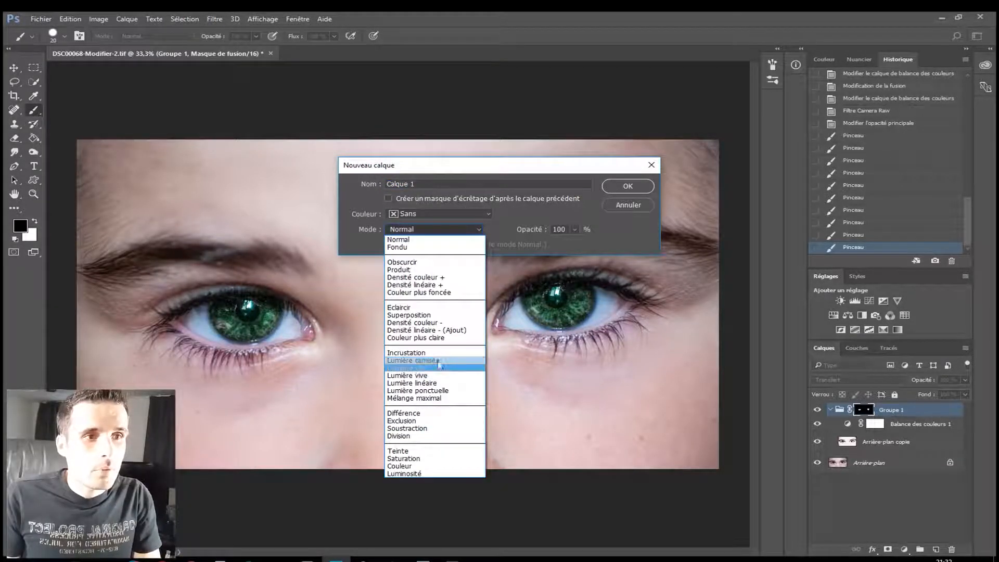
pyautogui.click(443, 360)
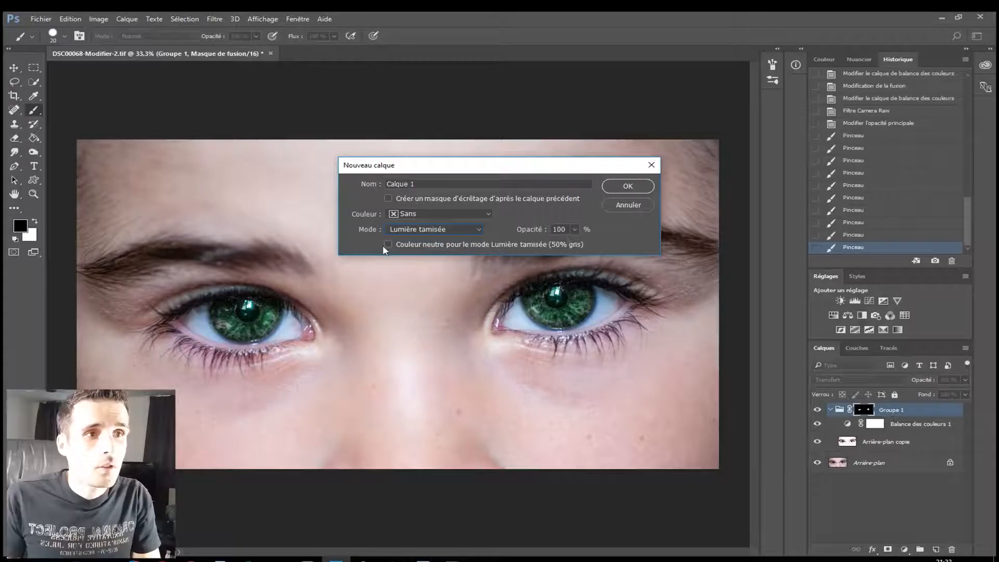
pyautogui.click(619, 183)
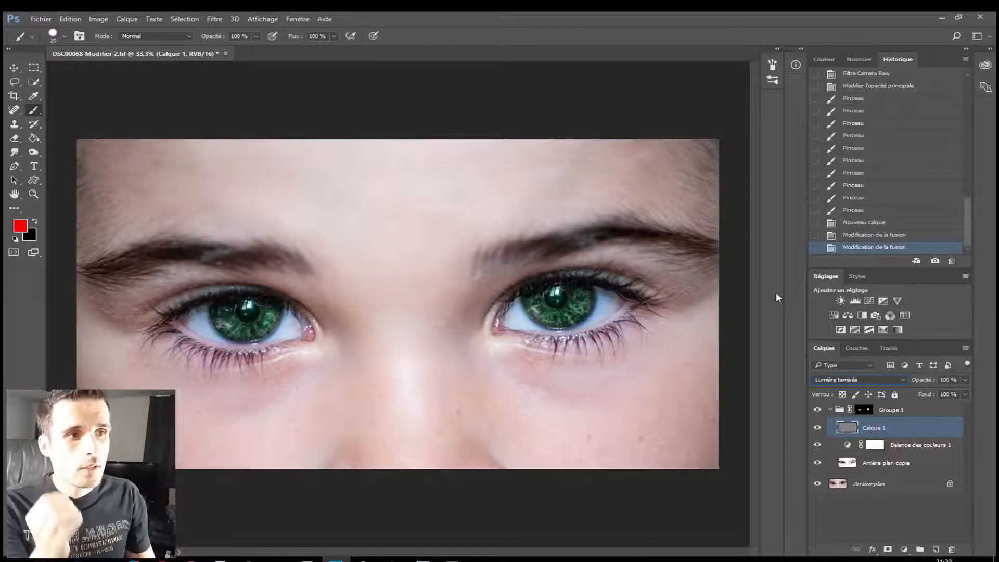
# Step: Compare the second eye with the gray Calque 1 layer hidden and shown, then examine it at 100%
pyautogui.hotkey('ctrl', '+')
pyautogui.hotkey('ctrl', '+')
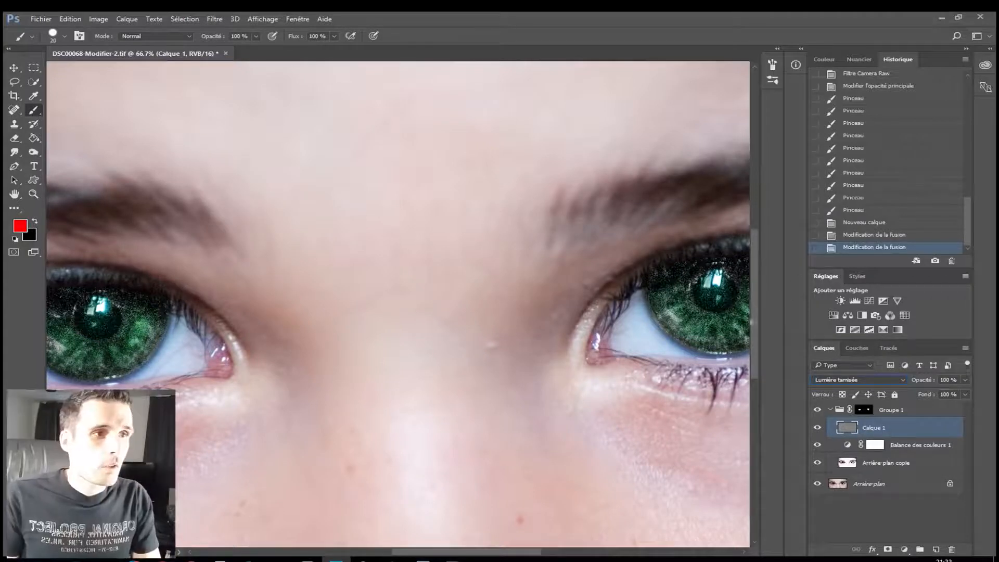
pyautogui.moveTo(645, 409); pyautogui.dragTo(334, 440)
pyautogui.click(817, 429)
pyautogui.click(816, 427)
pyautogui.click(817, 428)
pyautogui.click(816, 428)
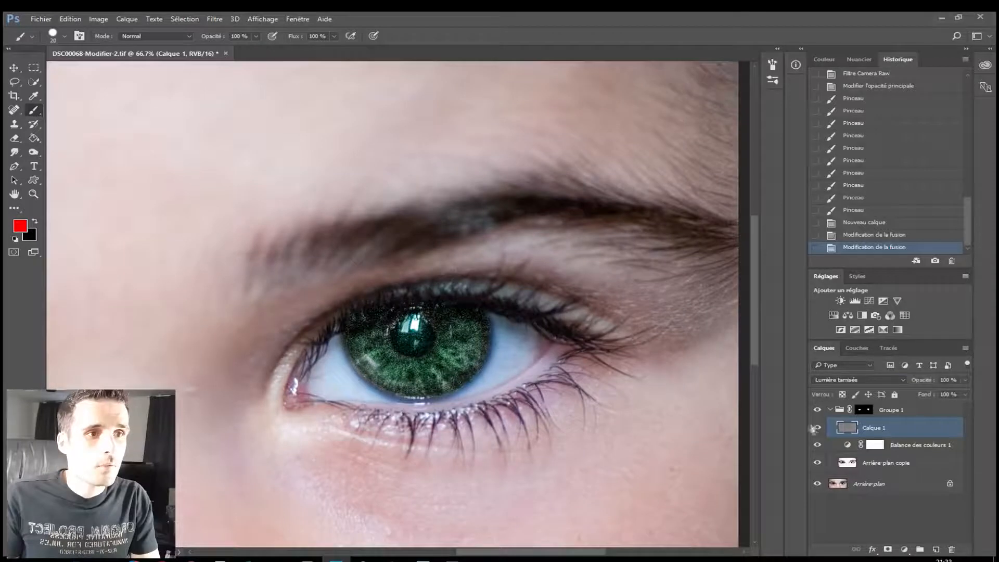
pyautogui.hotkey('ctrl', '1')
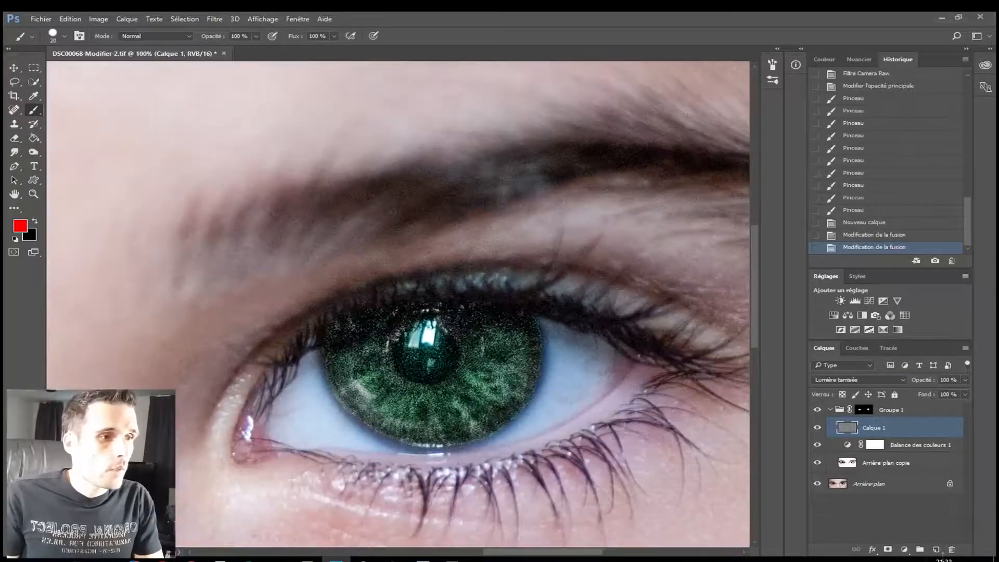
# Step: Reset the brush colours to the default black and white, with black as the foreground colour
pyautogui.click(15, 239)
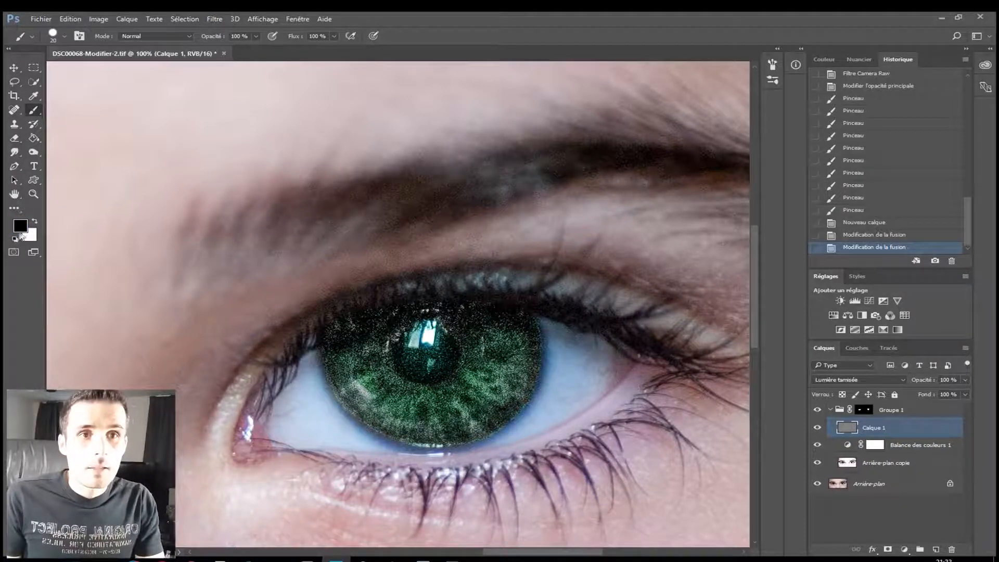
pyautogui.press('i')
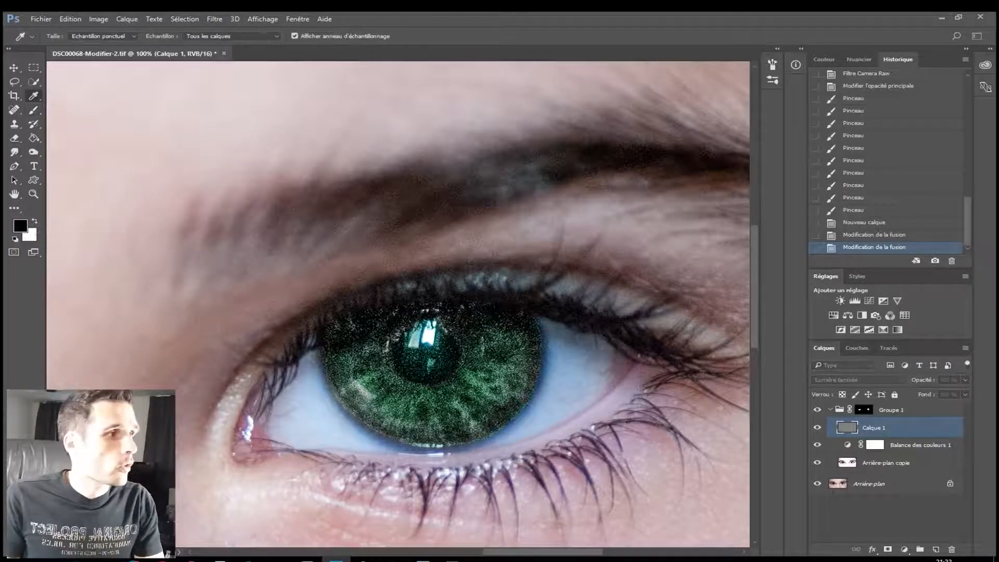
pyautogui.press('Return')
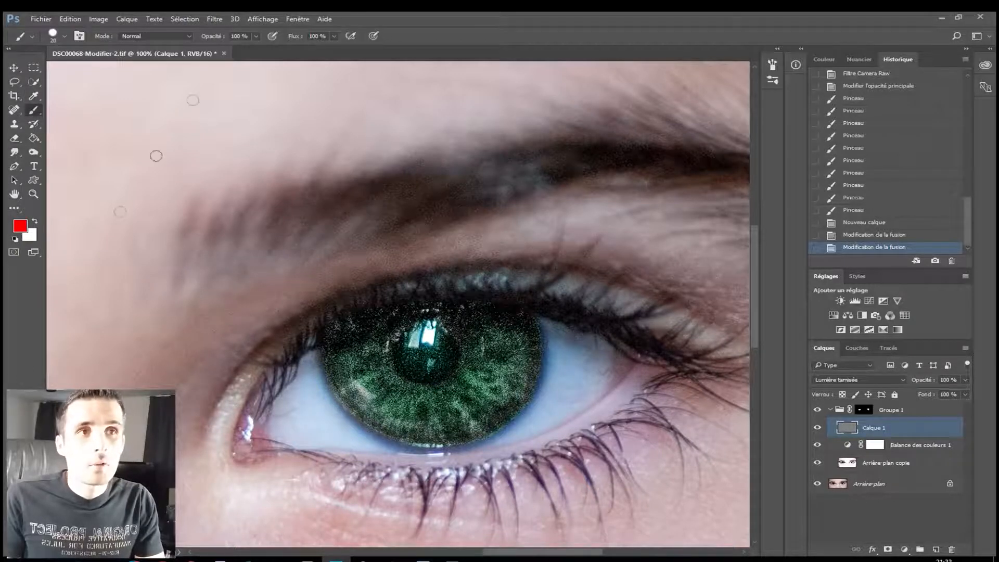
pyautogui.press('d')
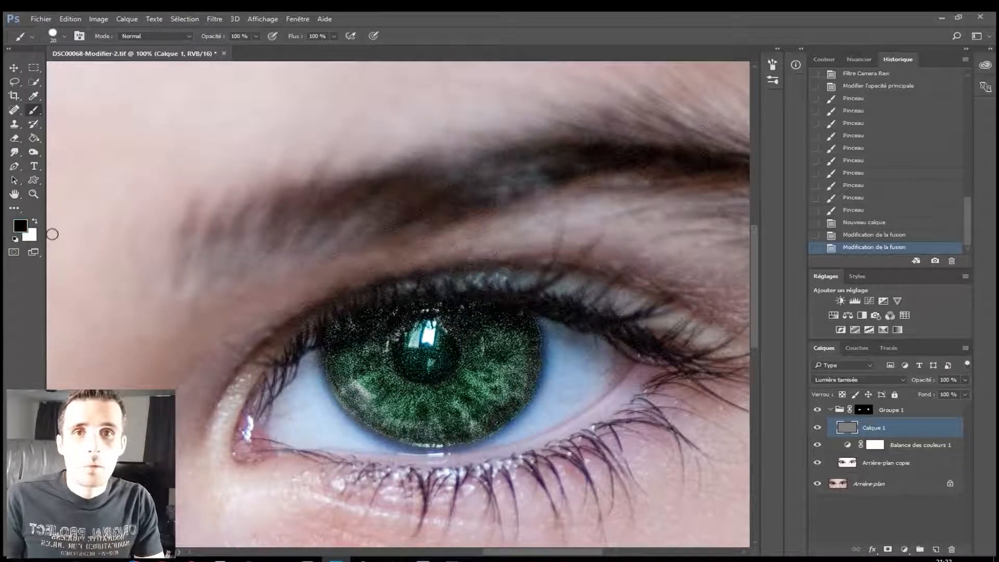
pyautogui.press('x')
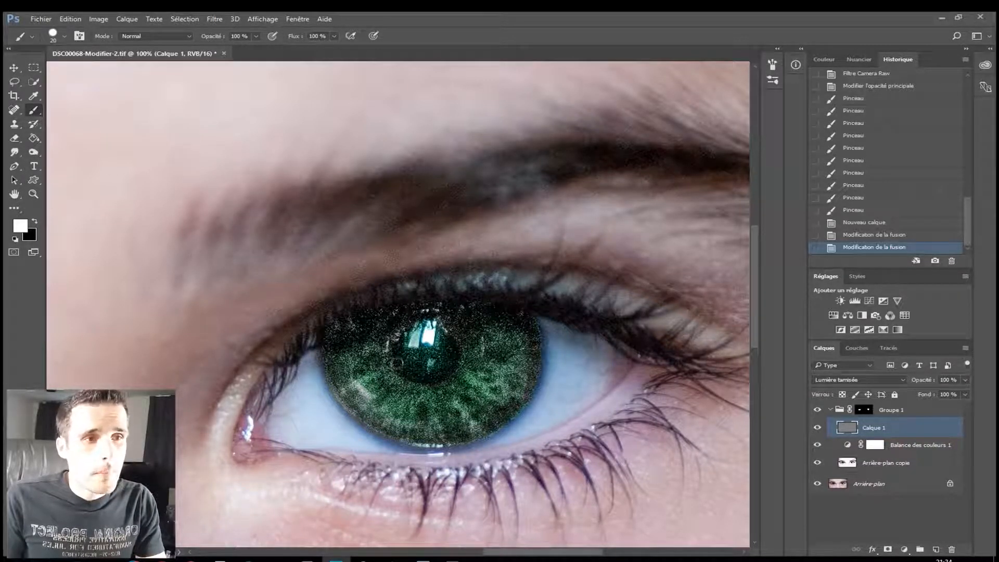
pyautogui.press('x')
pyautogui.press('x')
pyautogui.press('x')
pyautogui.press('x')
pyautogui.press('x')
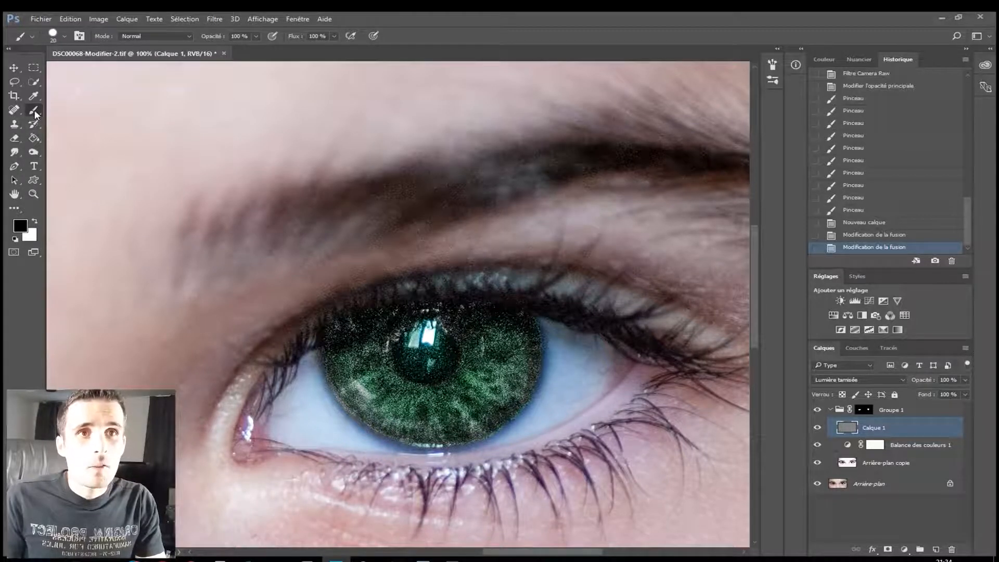
# Step: Soften the 20 px brush by lowering its hardness, and set its opacity to 5%
pyautogui.click(59, 38)
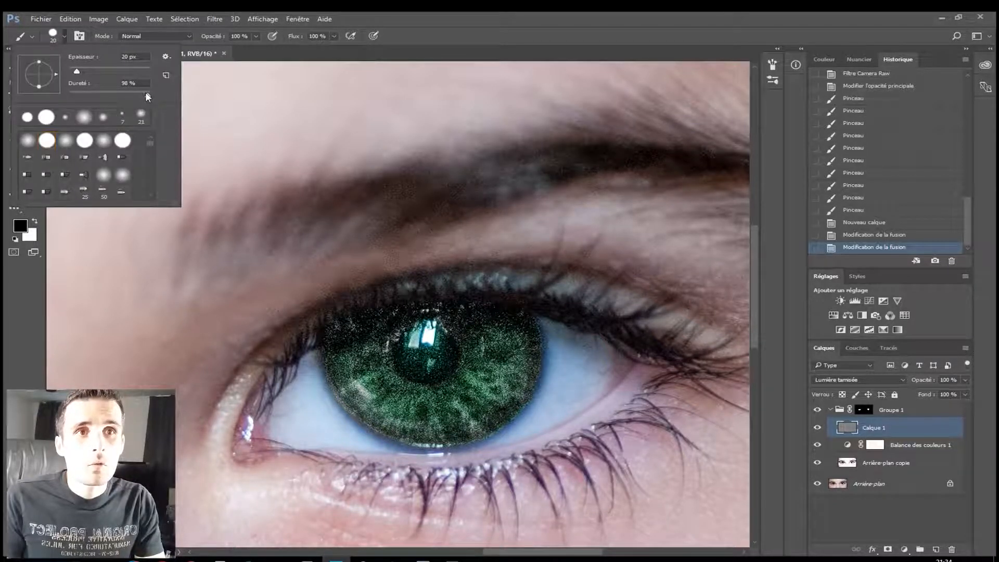
pyautogui.click(389, 19)
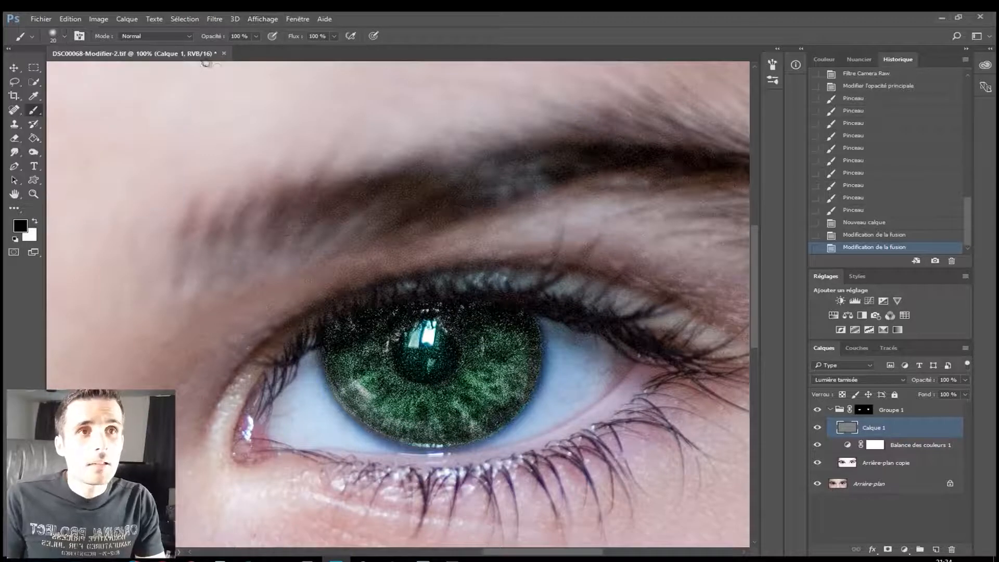
pyautogui.click(255, 36)
pyautogui.moveTo(251, 54); pyautogui.dragTo(227, 54)
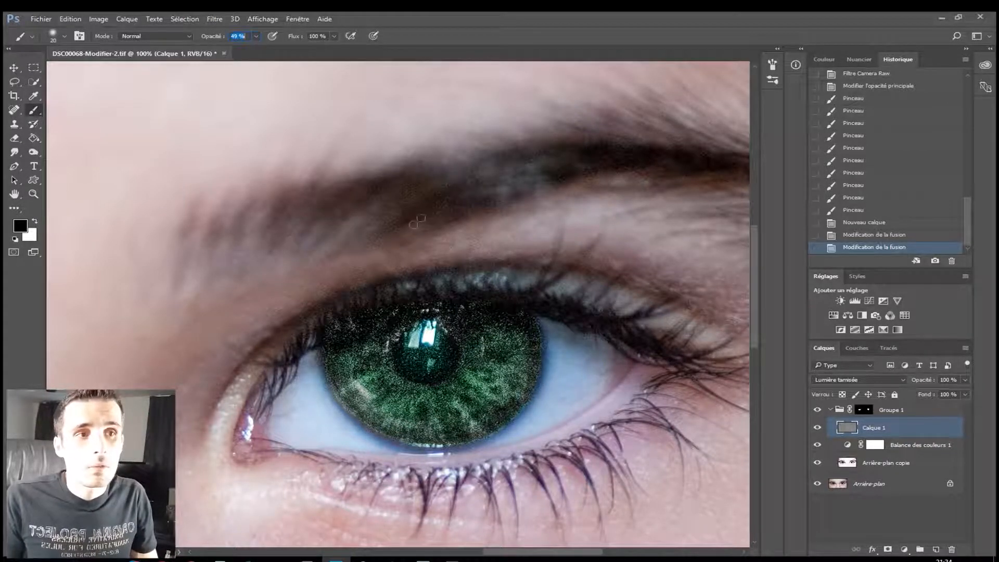
pyautogui.press('1')
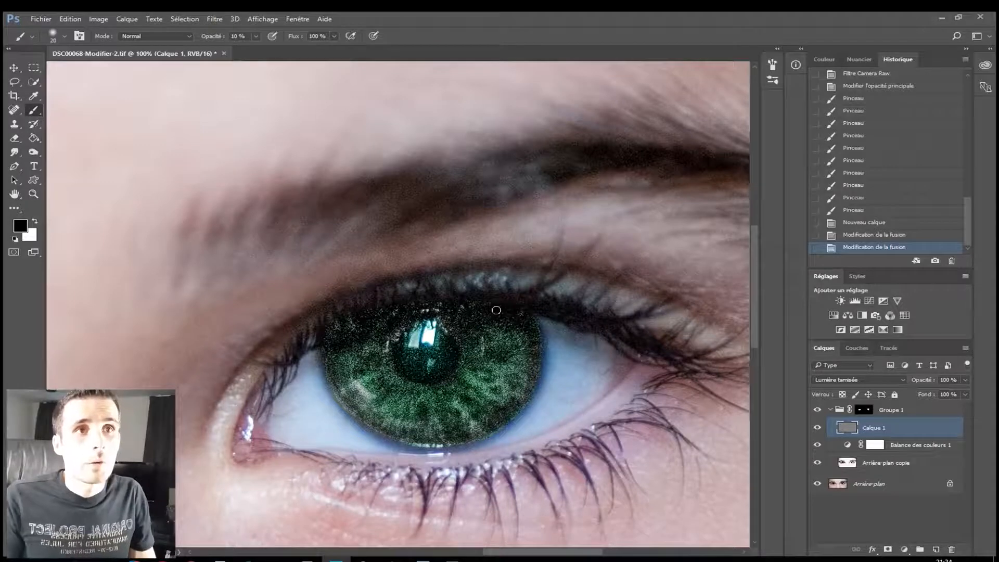
pyautogui.press('0')
pyautogui.press('5')
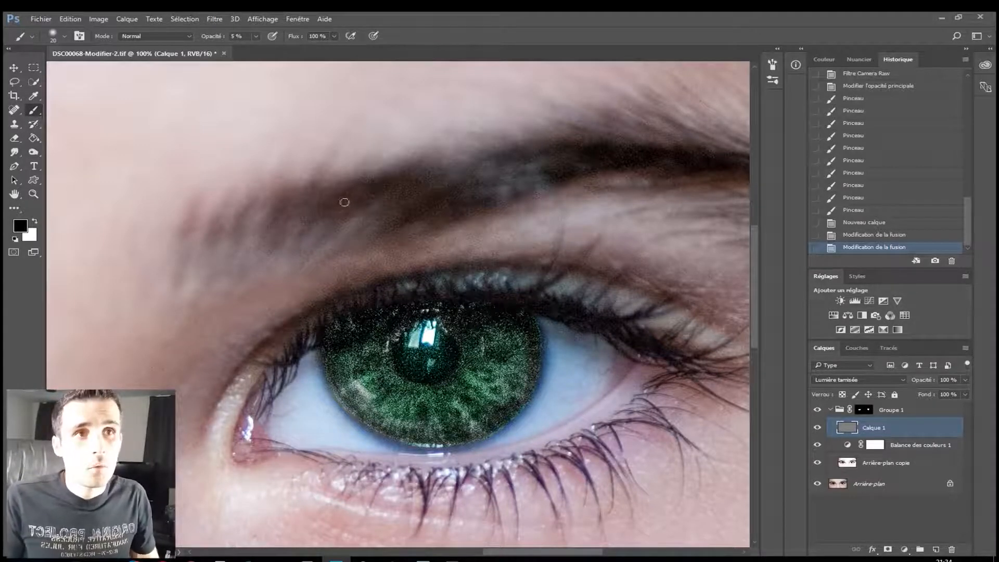
# Step: Paint soft black strokes on Calque 1 around the pupil and the iris's outer rim to darken them
pyautogui.moveTo(433, 475); pyautogui.dragTo(446, 419)
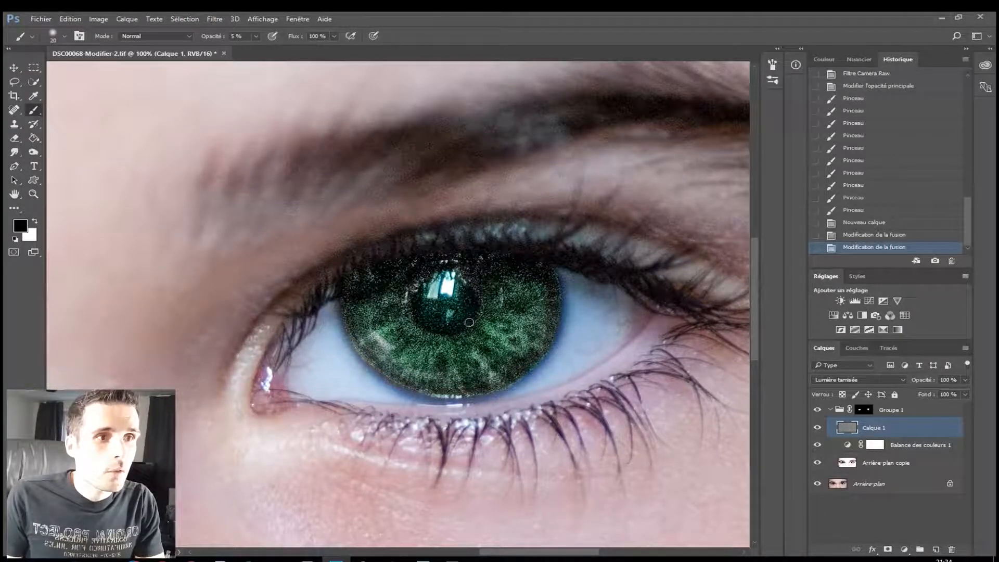
pyautogui.moveTo(416, 309); pyautogui.dragTo(412, 295)
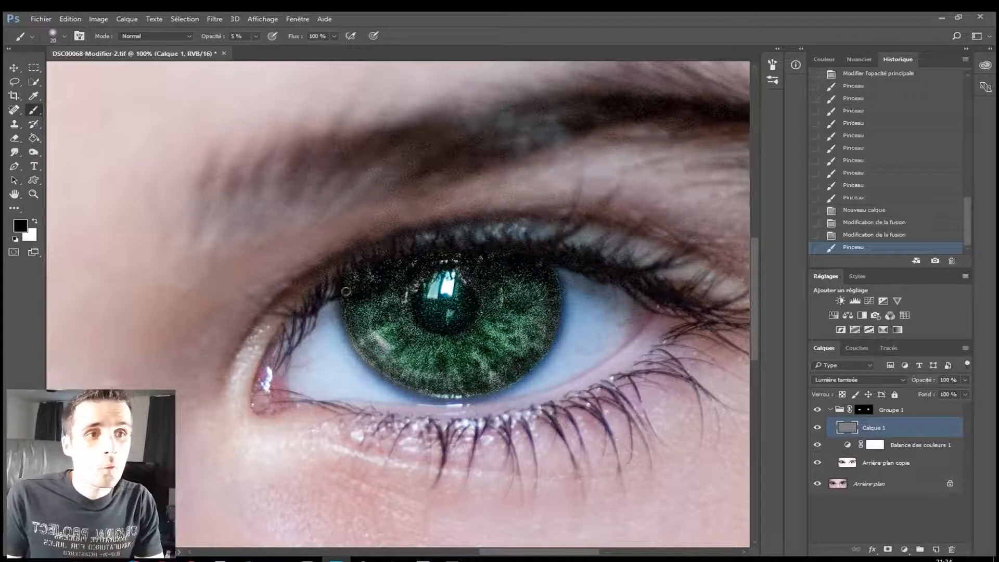
pyautogui.moveTo(417, 297)
pyautogui.mouseDown()
pyautogui.moveTo(399, 311)
pyautogui.moveTo(415, 324)
pyautogui.mouseUp()
pyautogui.moveTo(432, 359)
pyautogui.mouseDown()
pyautogui.moveTo(456, 376)
pyautogui.moveTo(458, 358)
pyautogui.mouseUp()
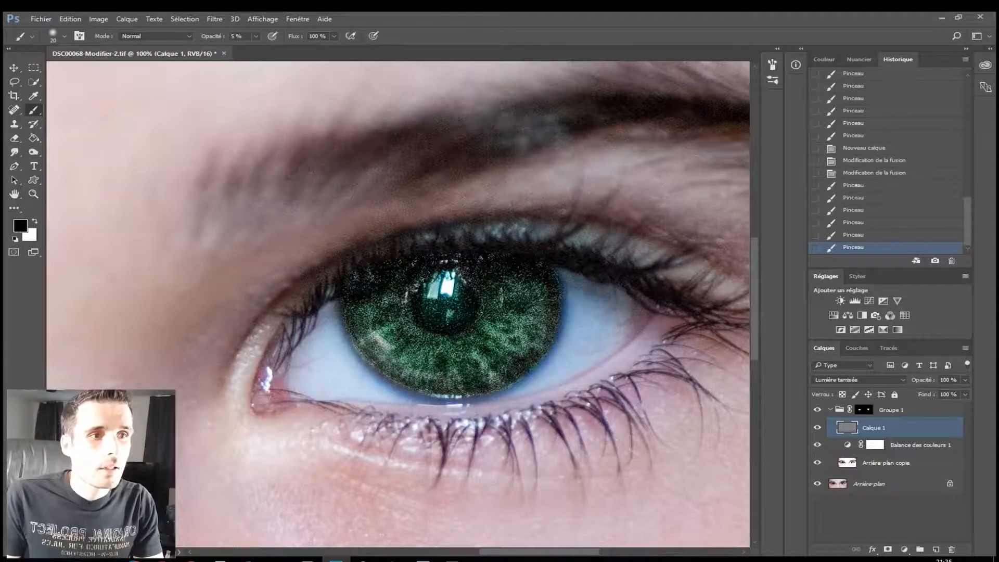
pyautogui.moveTo(489, 303)
pyautogui.mouseDown()
pyautogui.moveTo(491, 272)
pyautogui.moveTo(452, 330)
pyautogui.moveTo(419, 312)
pyautogui.moveTo(438, 331)
pyautogui.moveTo(458, 296)
pyautogui.moveTo(423, 315)
pyautogui.moveTo(422, 287)
pyautogui.mouseUp()
pyautogui.moveTo(536, 362); pyautogui.dragTo(556, 324)
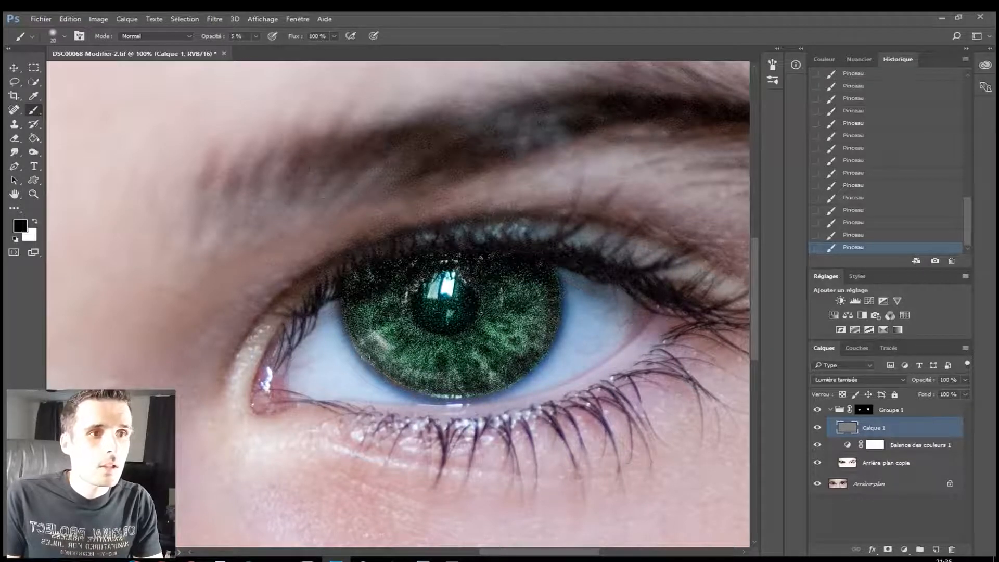
# Step: Make white the painting colour, and inspect Calque 1's strokes in isolation at 200% before showing all layers again
pyautogui.press('x')
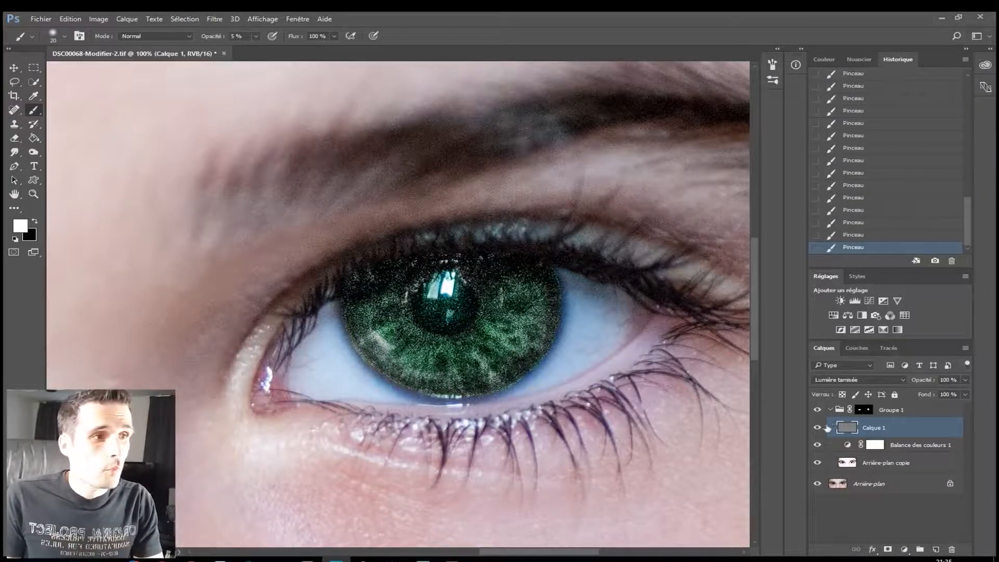
pyautogui.keyDown('alt'); pyautogui.click(818, 428); pyautogui.keyUp('alt')
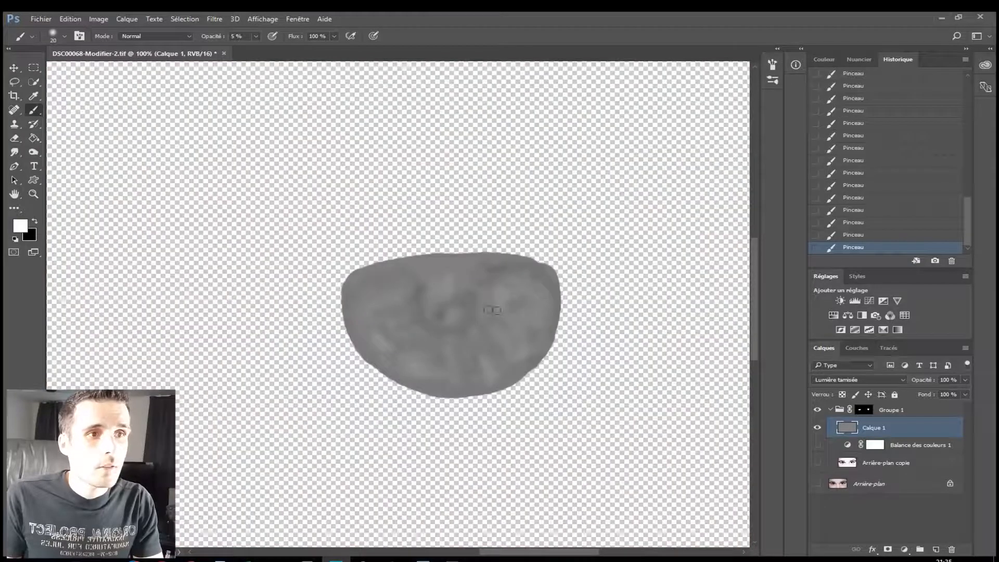
pyautogui.hotkey('ctrl', '+')
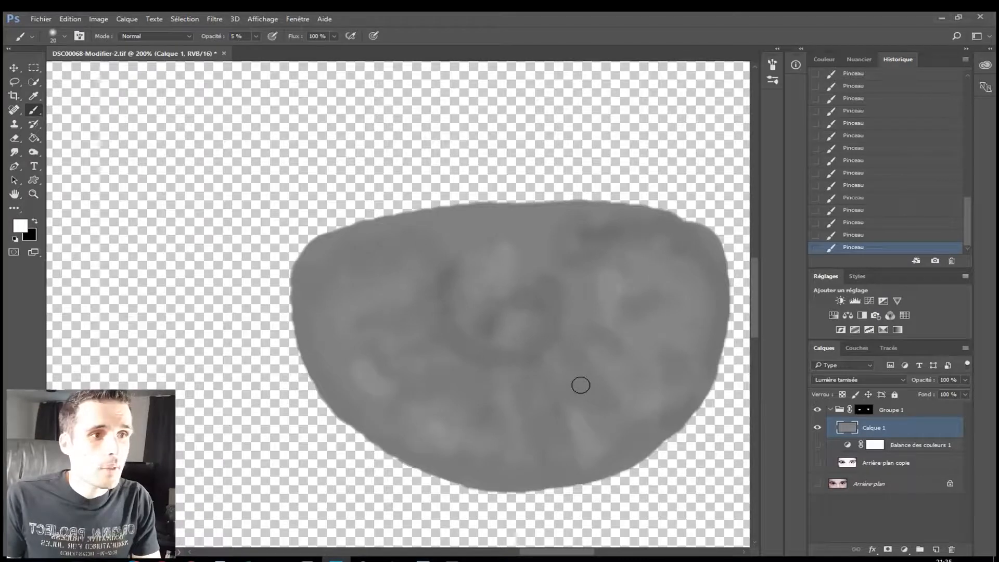
pyautogui.keyDown('alt'); pyautogui.click(816, 430); pyautogui.keyUp('alt')
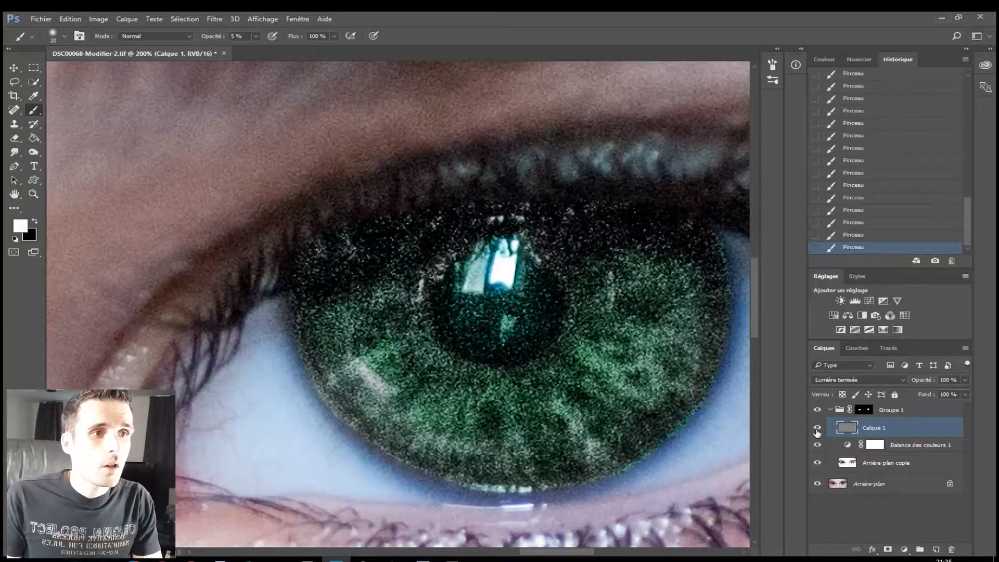
# Step: Refine the iris shading on Calque 1 with soft dark strokes along its outer area and white dabs on the iris and pupil
pyautogui.hotkey('ctrl', '-')
pyautogui.hotkey('ctrl', '-')
pyautogui.hotkey('ctrl', '-')
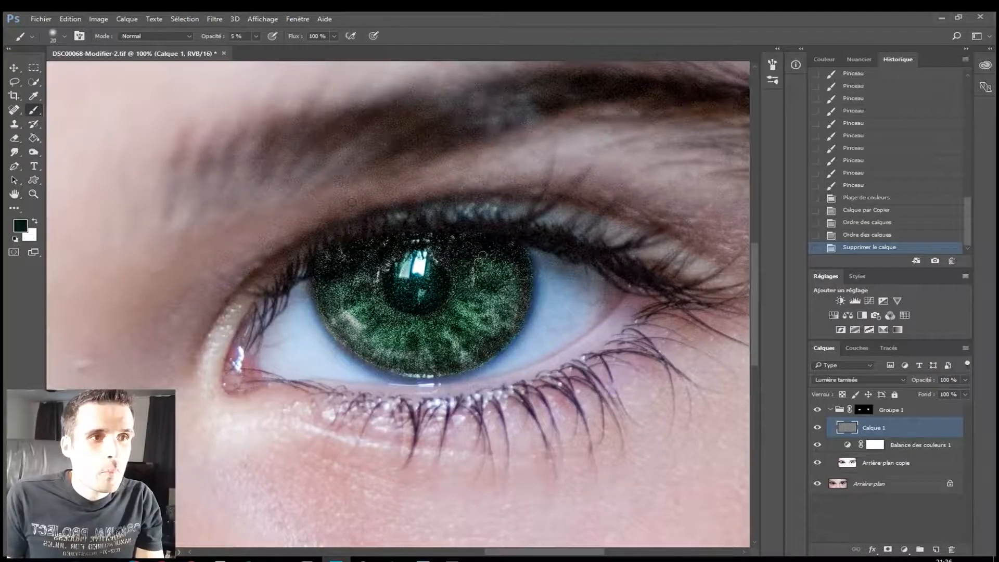
pyautogui.moveTo(501, 284); pyautogui.dragTo(513, 283)
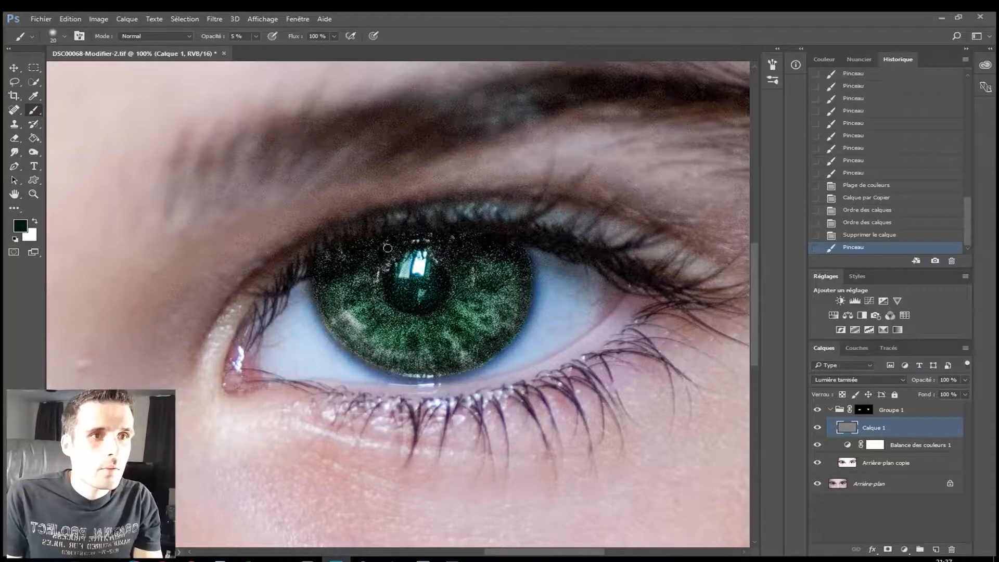
pyautogui.click(486, 321)
pyautogui.click(486, 321)
pyautogui.press('x')
pyautogui.click(487, 321)
pyautogui.click(425, 290)
pyautogui.click(425, 290)
pyautogui.click(425, 290)
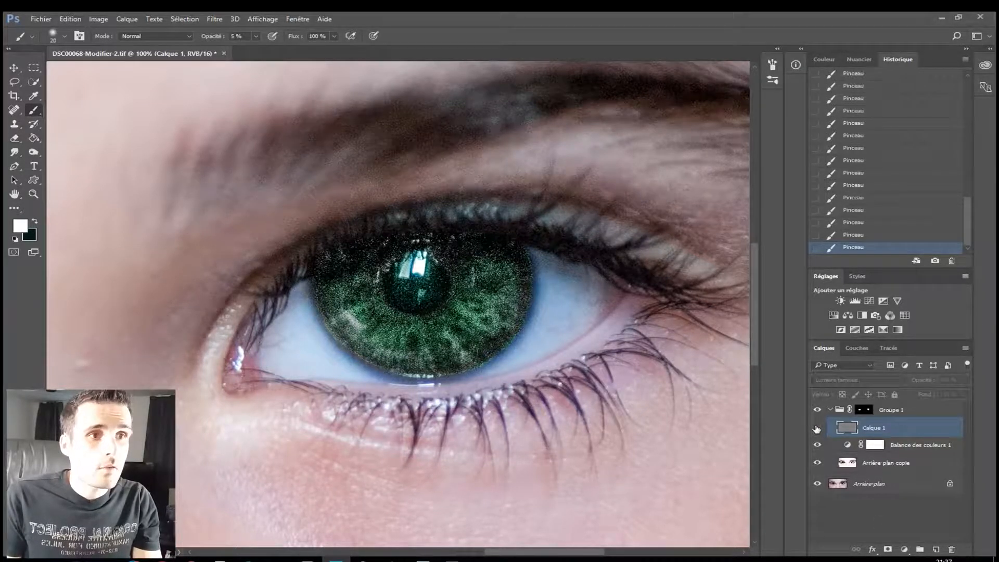
# Step: Dodge and burn the other eye's iris on Calque 1, alternating soft white and dark brush strokes
pyautogui.hotkey('ctrl', '-')
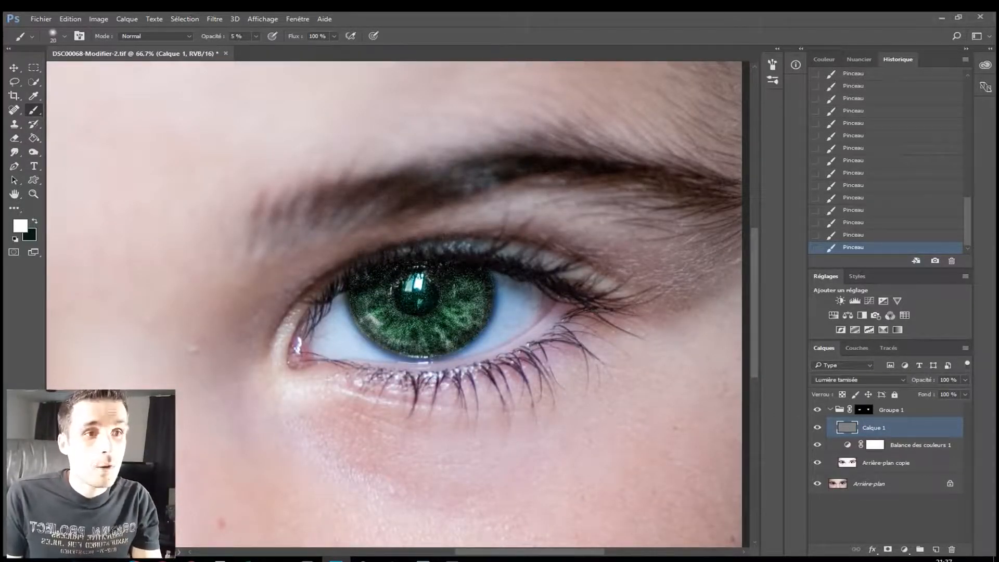
pyautogui.moveTo(211, 416); pyautogui.dragTo(311, 379)
pyautogui.hotkey('ctrl', '+')
pyautogui.hotkey('ctrl', '+')
pyautogui.press('x')
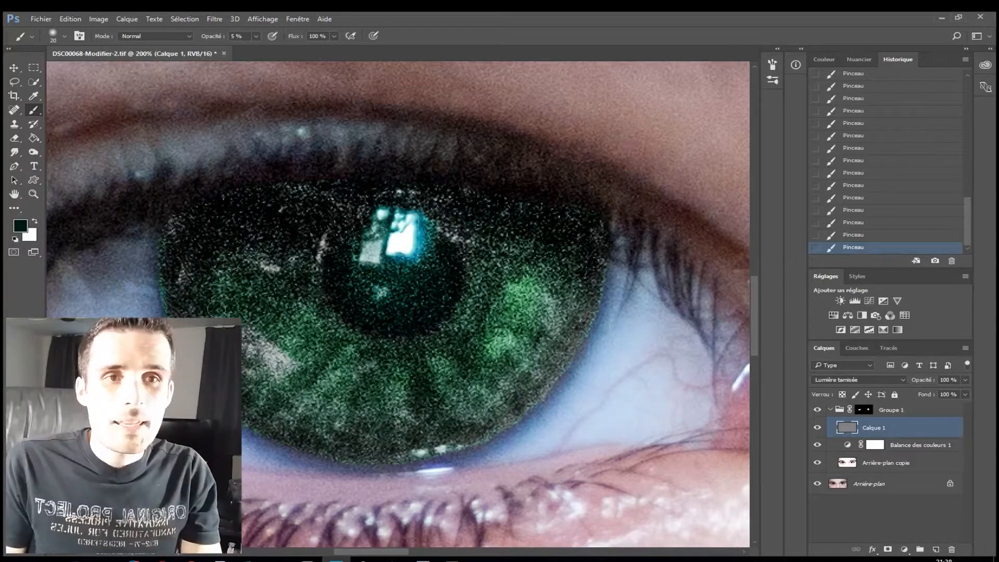
pyautogui.press('x')
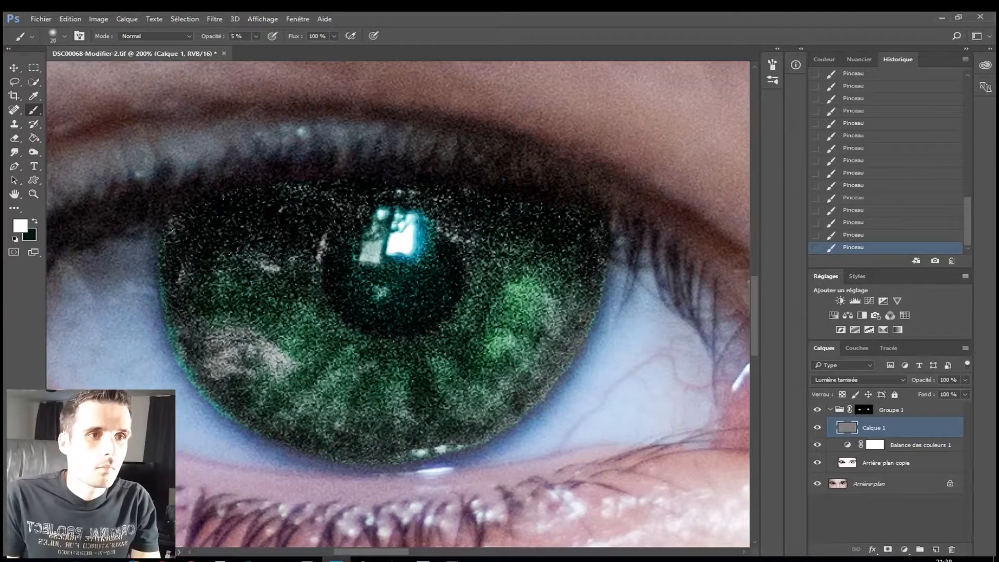
pyautogui.press('x')
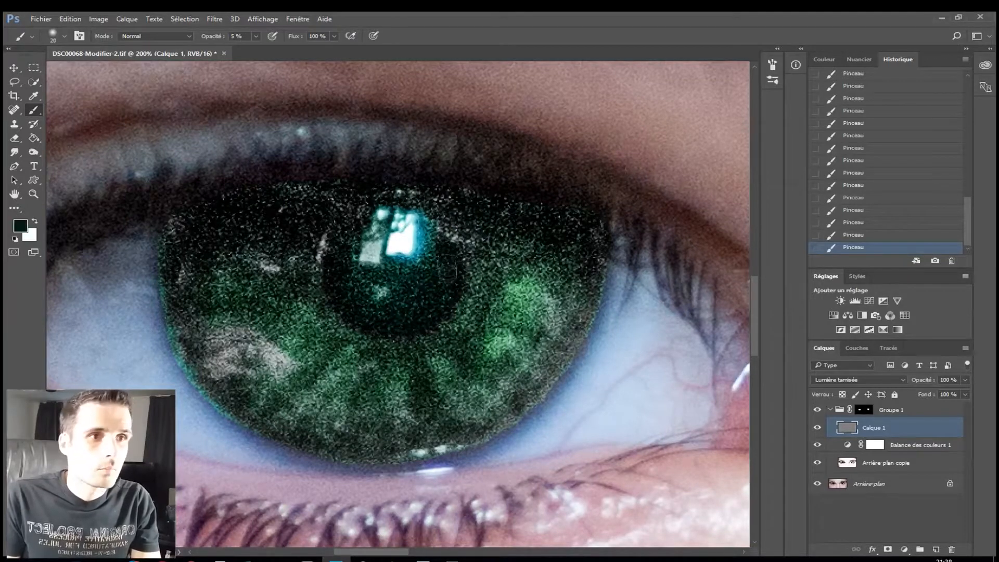
# Step: Compare both eyes across the whole portrait with the Calque 1 layer hidden and shown
pyautogui.hotkey('ctrl', '0')
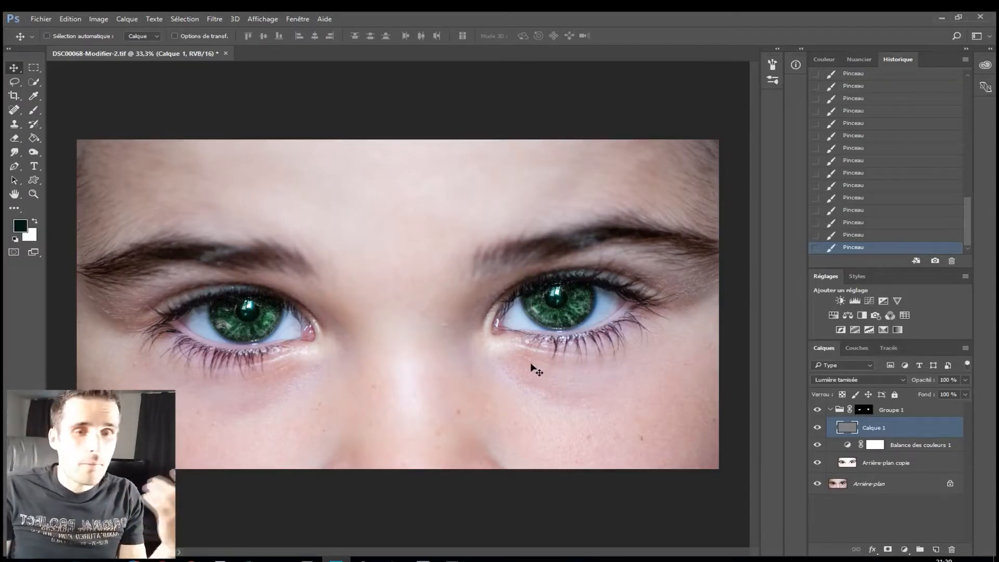
pyautogui.click(817, 427)
pyautogui.click(817, 427)
pyautogui.click(817, 428)
pyautogui.click(817, 427)
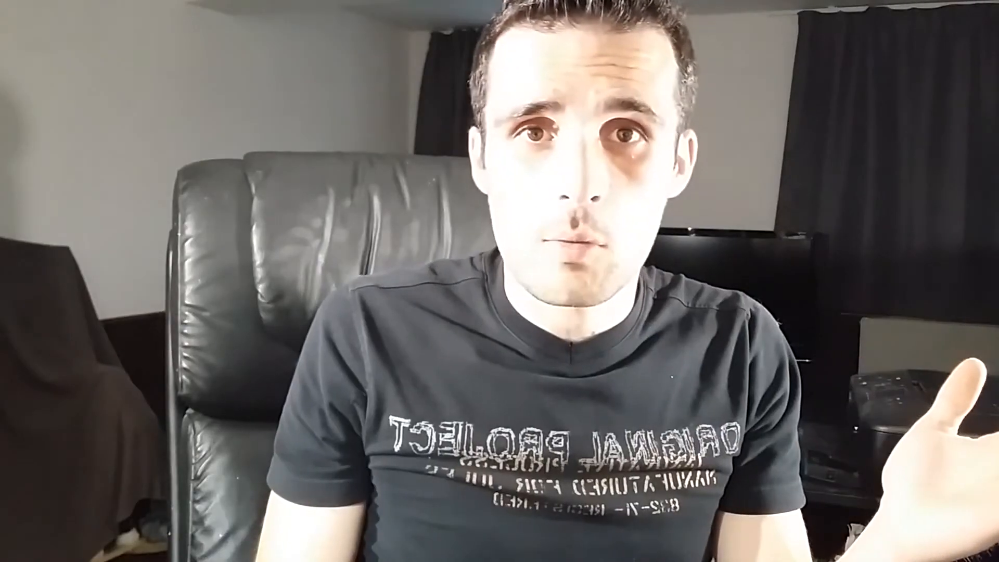